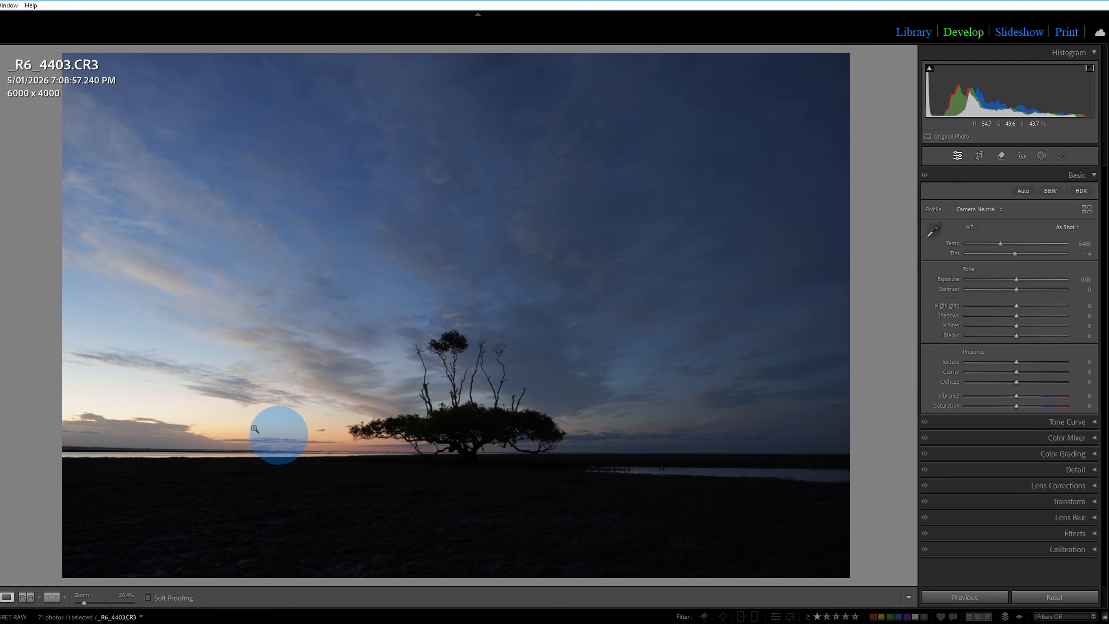
click(180, 408)
click(181, 408)
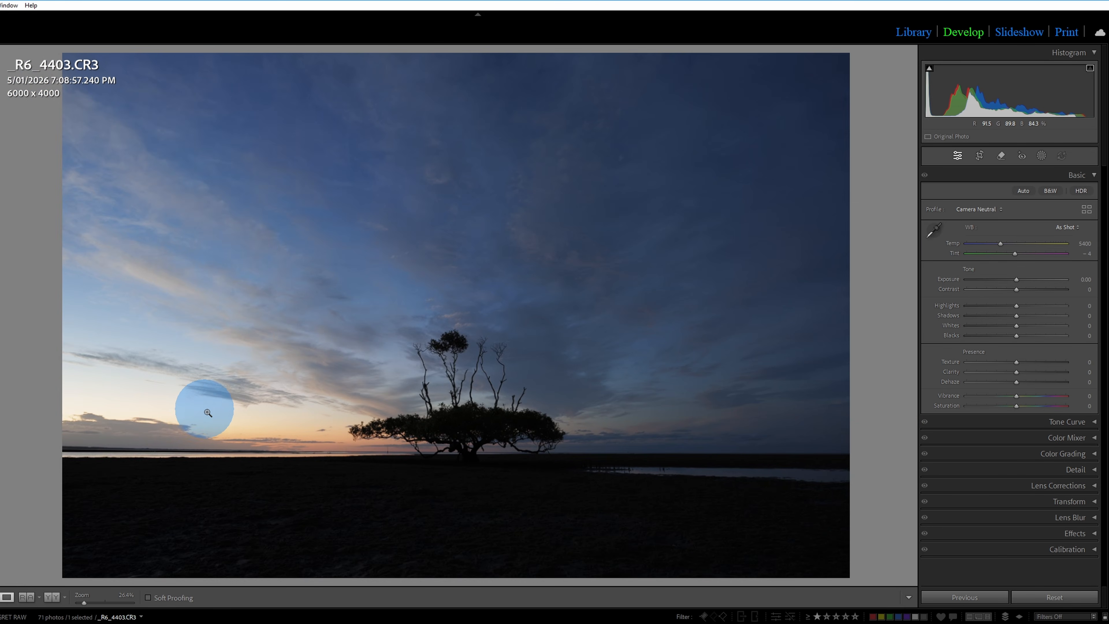
click(520, 444)
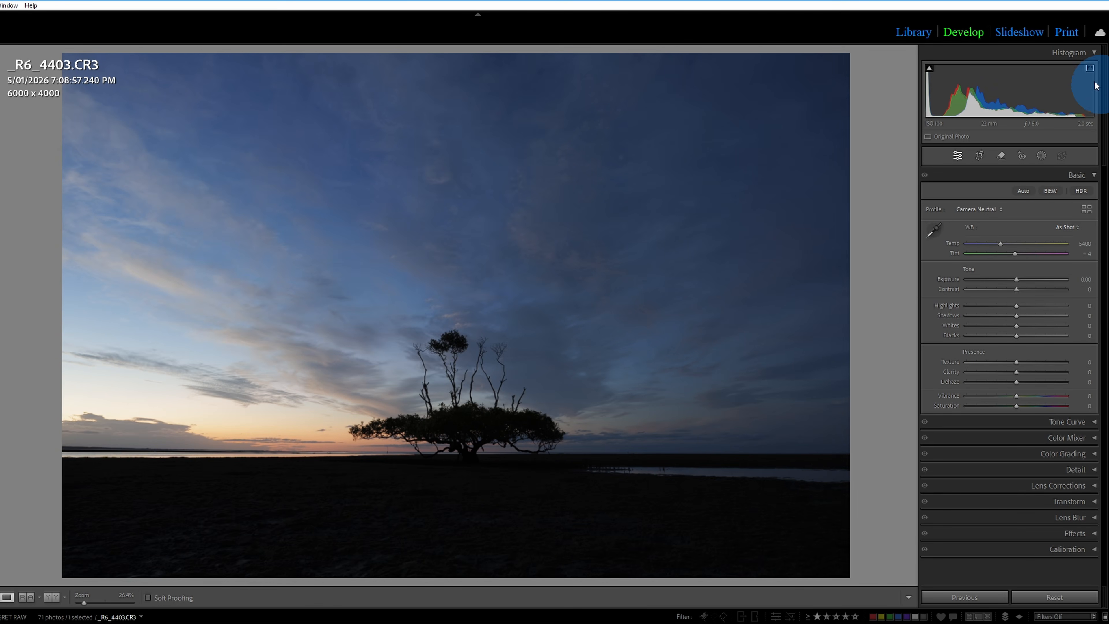
Set the photo's profile to Adaptive Color and close the reopened profile choices without changing it.
click(988, 210)
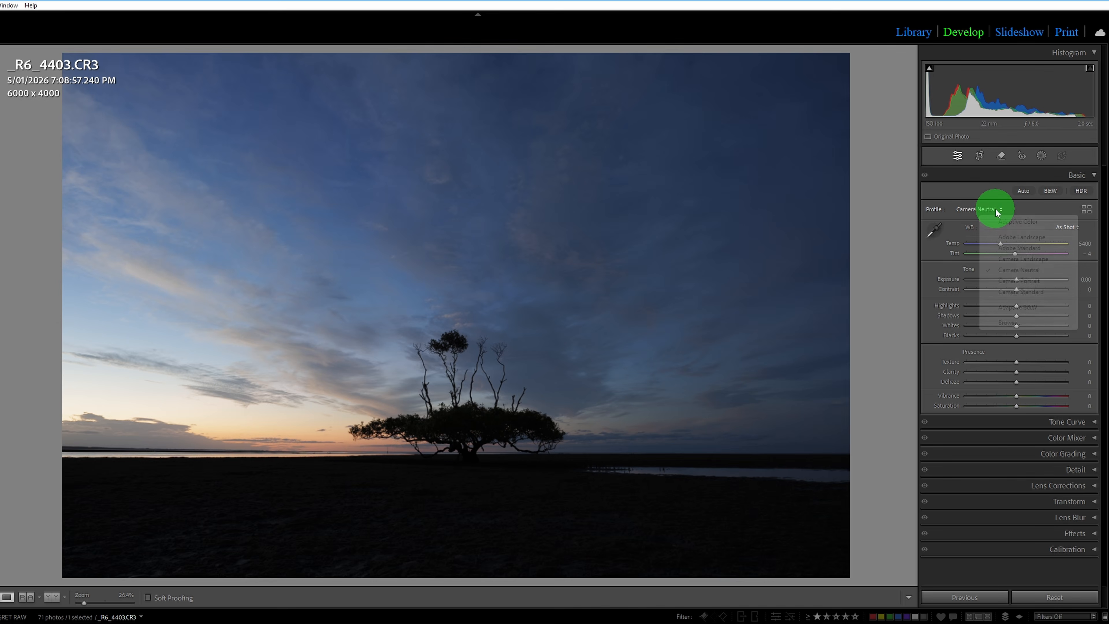
click(1024, 224)
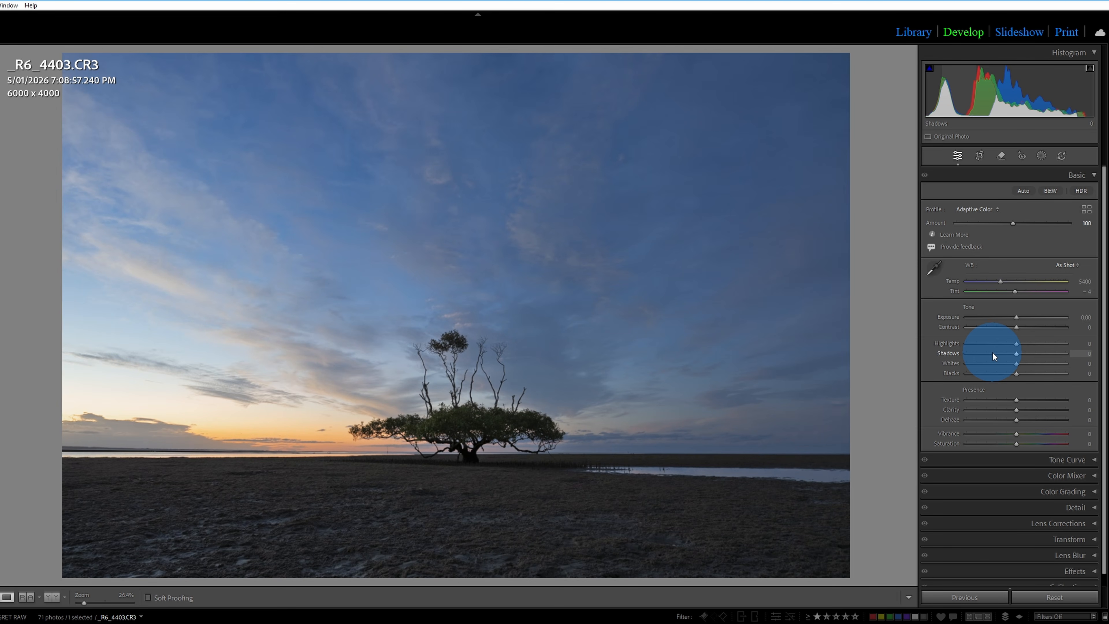
click(988, 209)
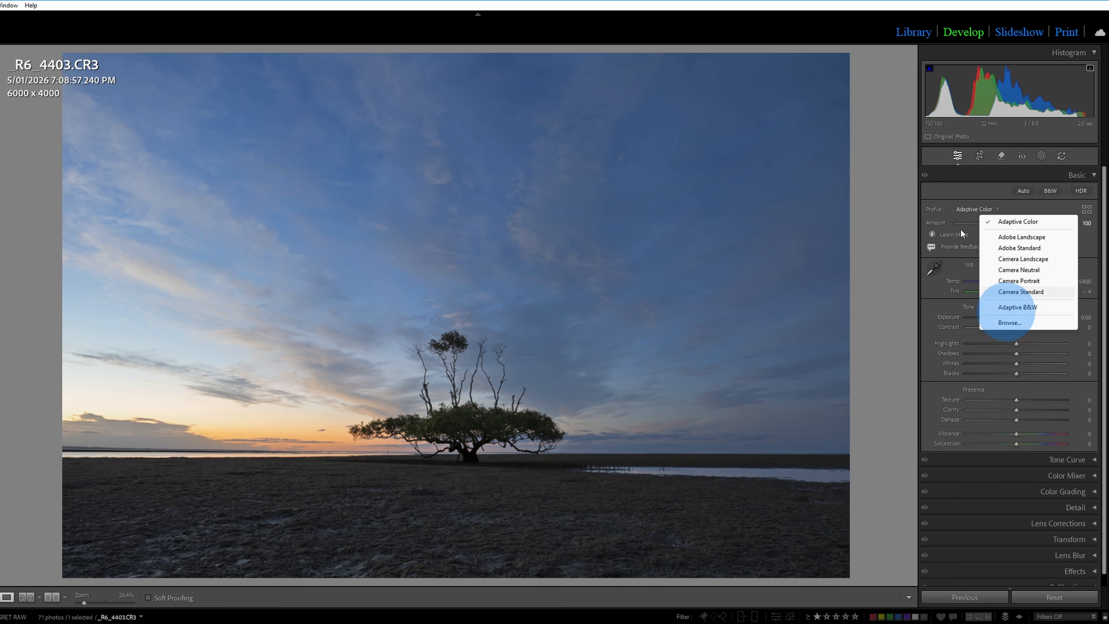
click(1005, 0)
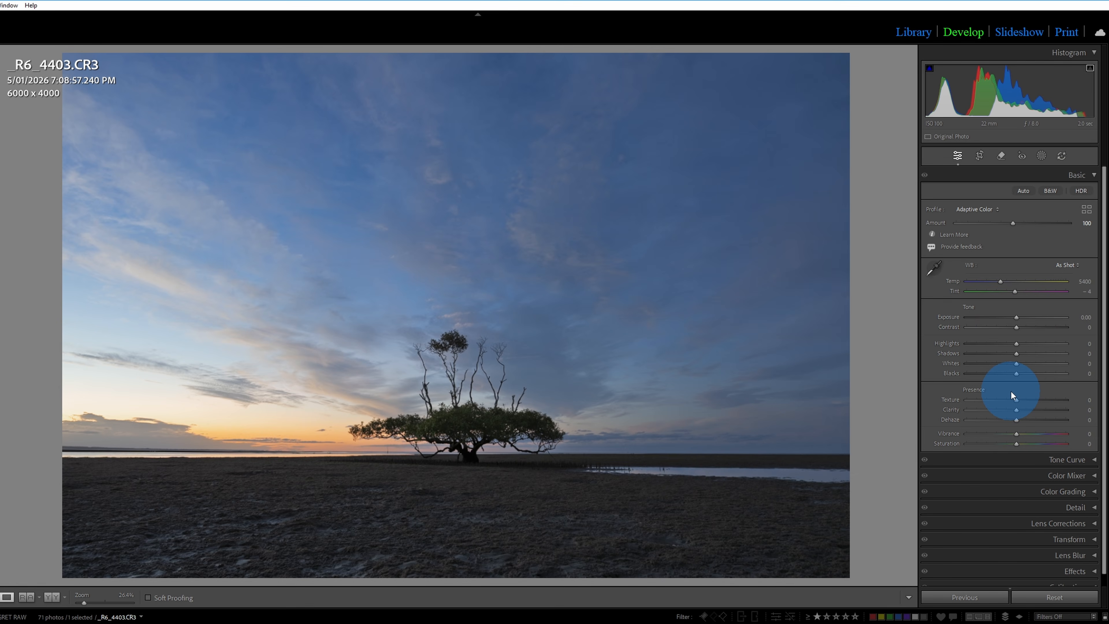
Create a Luminance Range mask by sampling the bright sunset sky just above the clouds on the horizon left of the tree.
click(1041, 156)
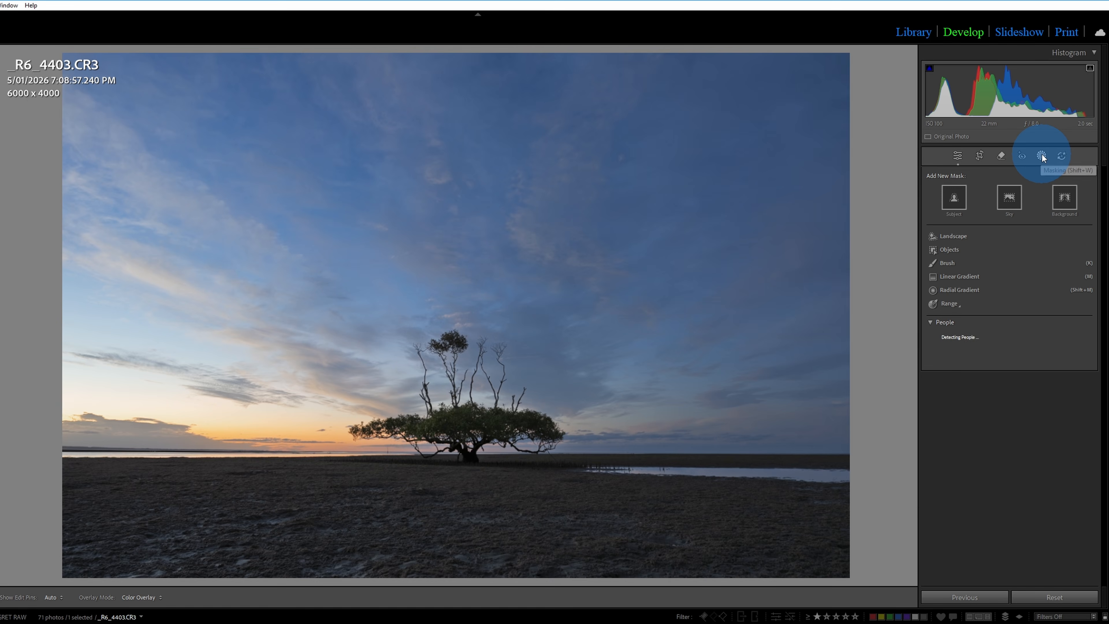
click(949, 302)
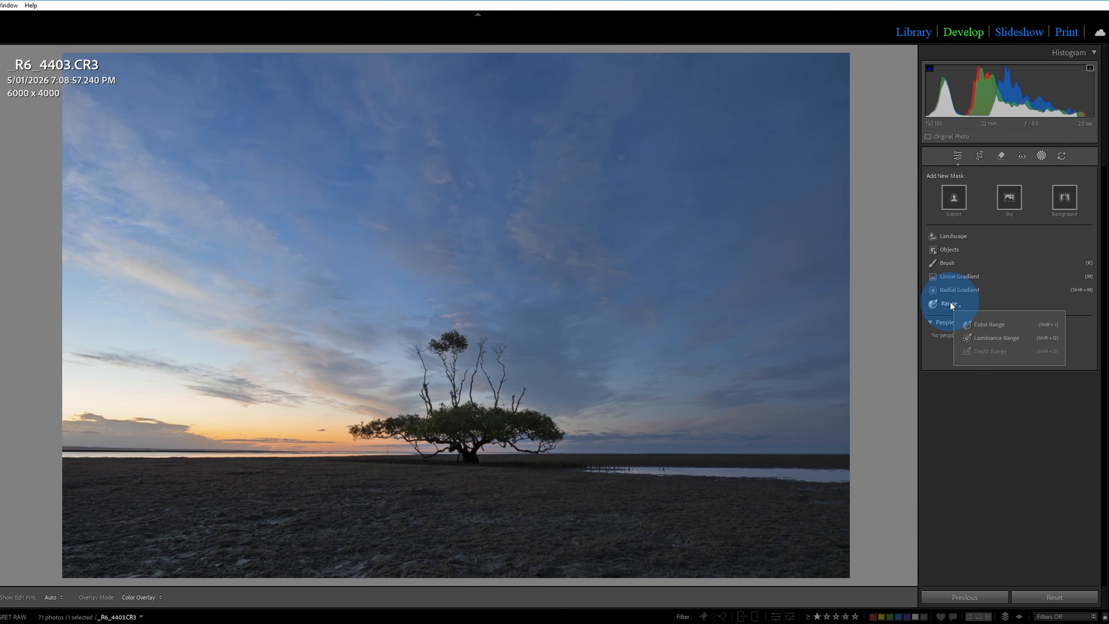
click(998, 337)
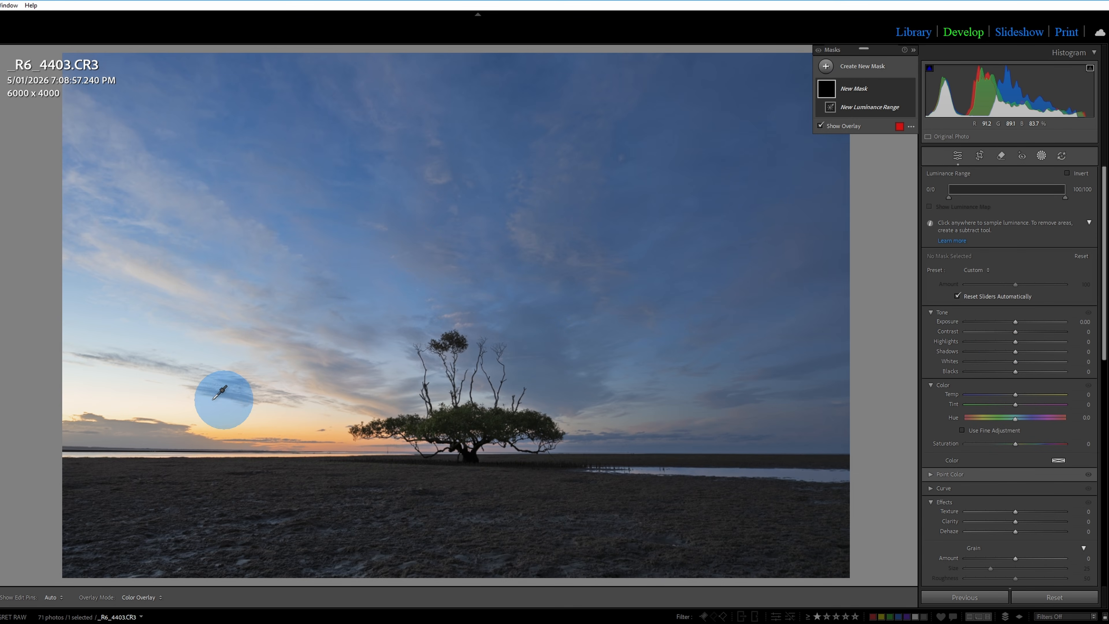
click(170, 397)
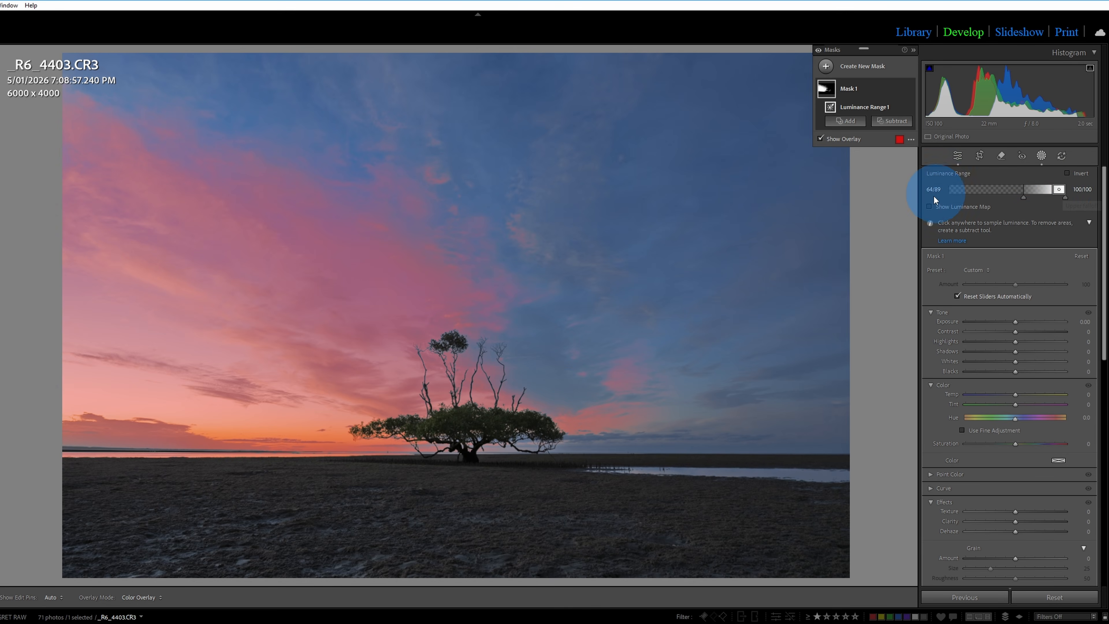
Adjust the mask's luminance range to 45/99 at the dark end and 100/100 at the bright end.
click(1050, 191)
drag(1051, 193, 1088, 195)
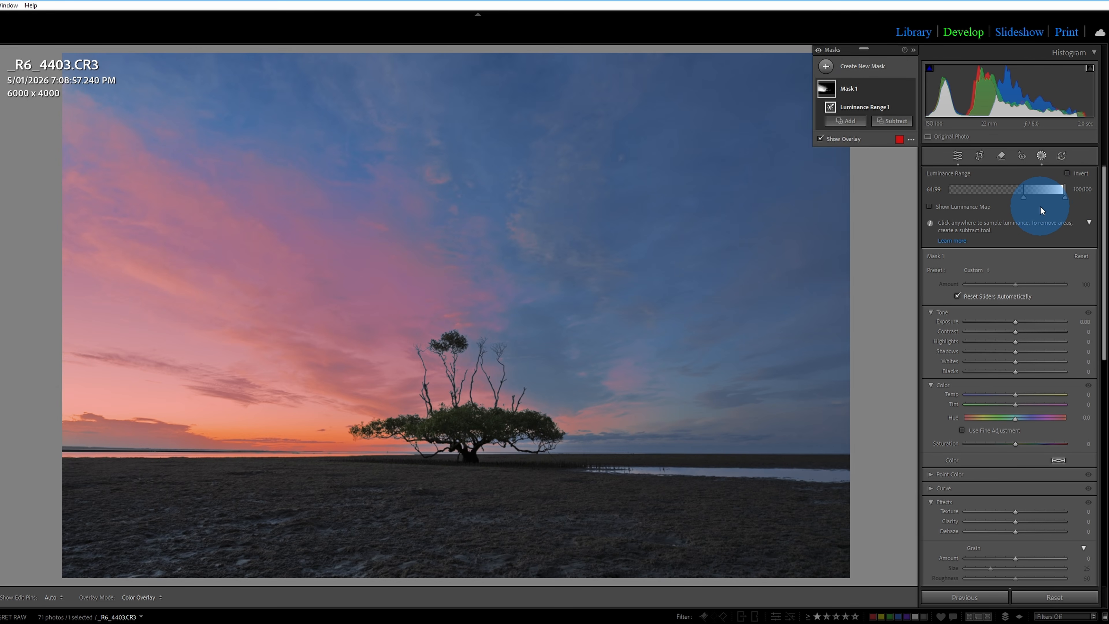
drag(1023, 197, 947, 202)
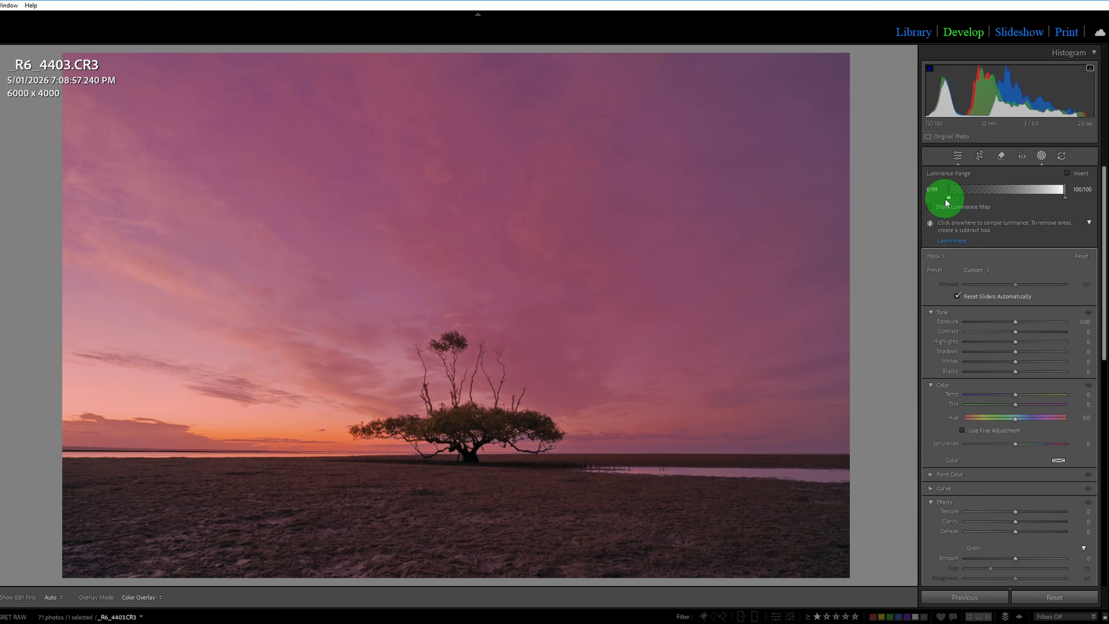
drag(947, 202, 1047, 205)
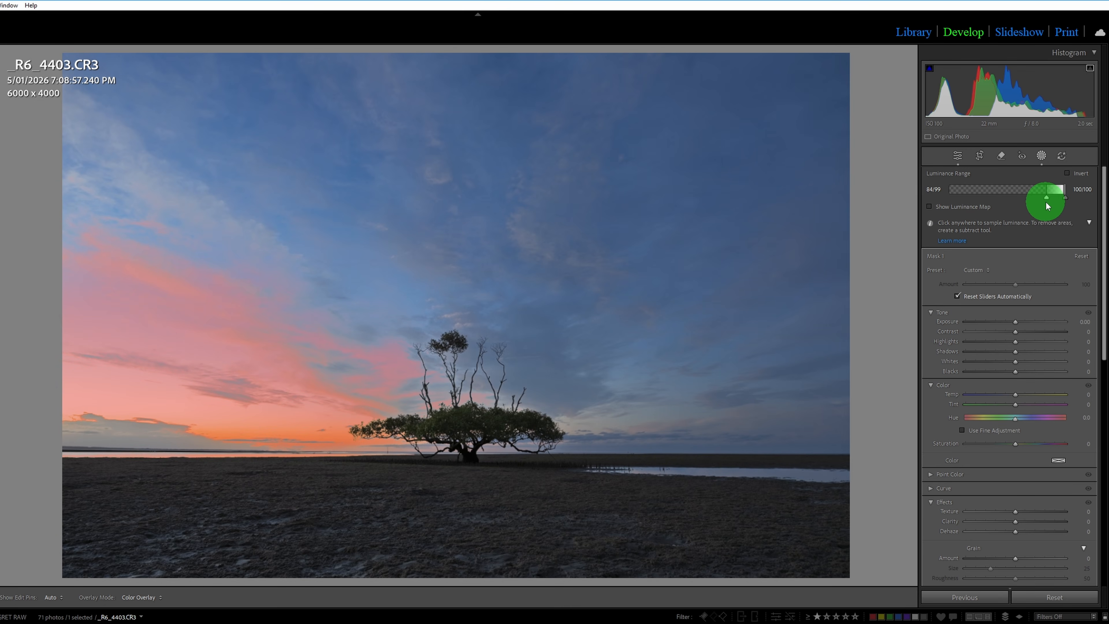
drag(1046, 201, 1015, 196)
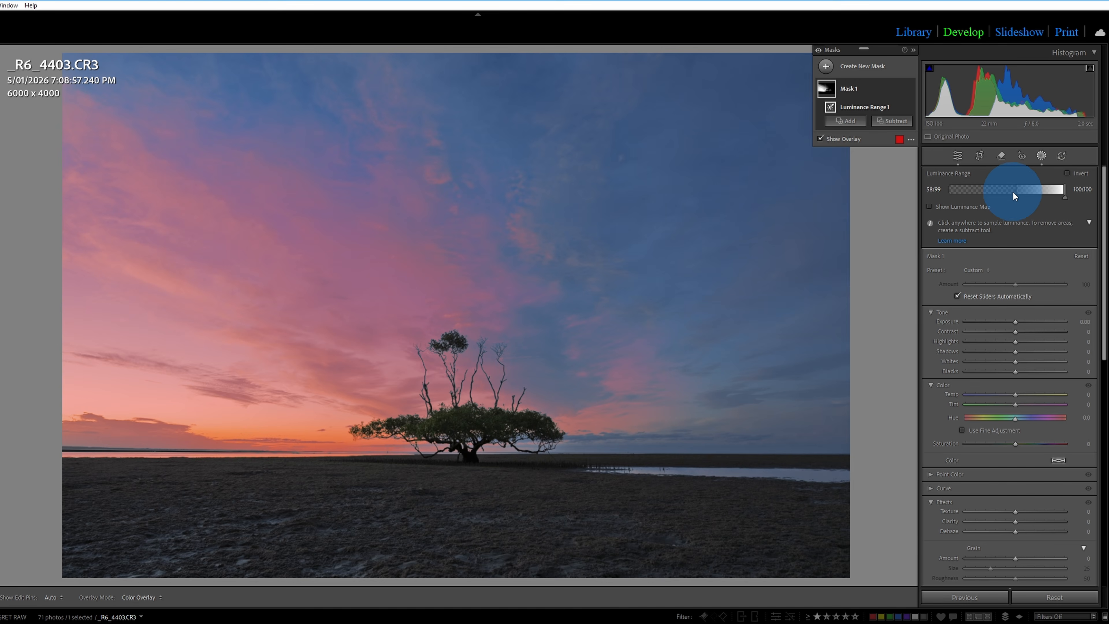
mouse_move(1016, 198)
mouse_down()
mouse_move(962, 198)
mouse_move(1045, 197)
mouse_move(1001, 197)
mouse_up()
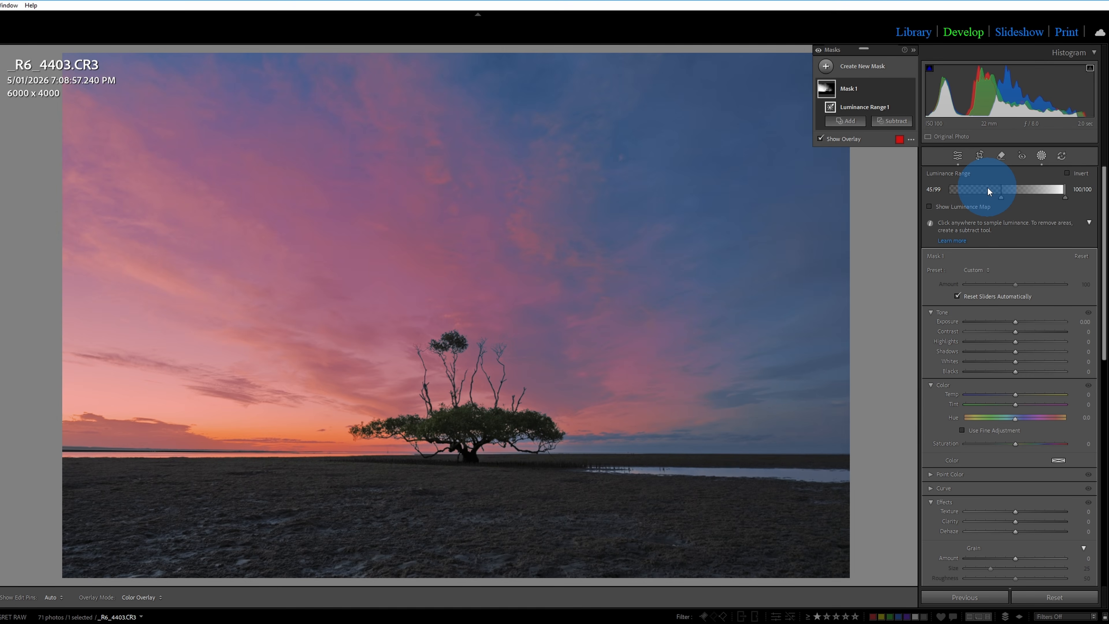
Intersect Mask 1 with a brush and set the brush flow to 30.
click(857, 90)
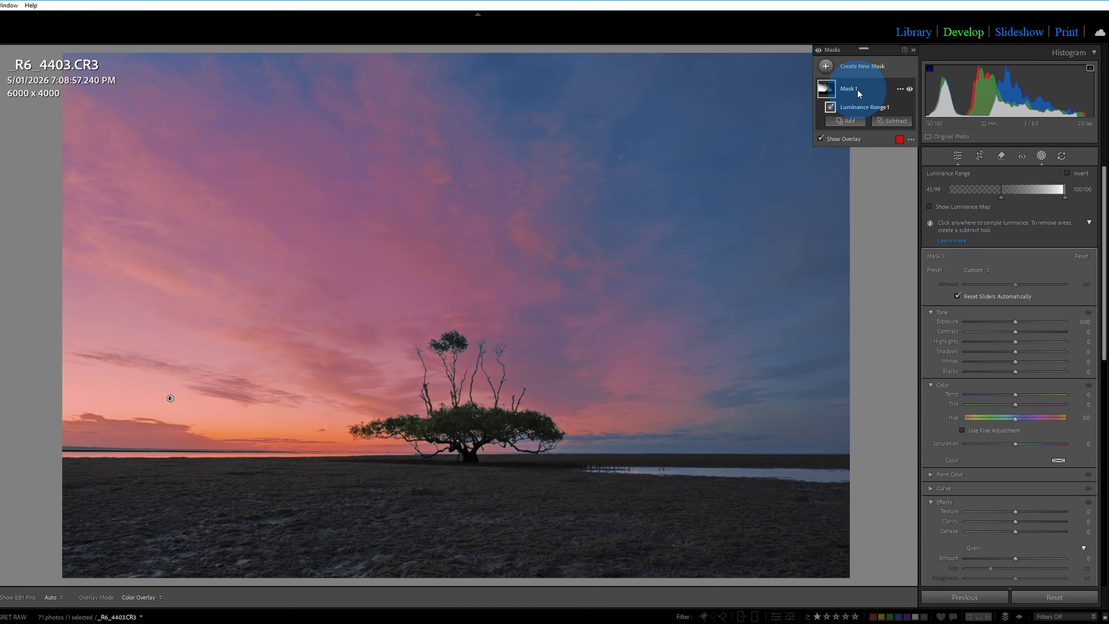
click(900, 90)
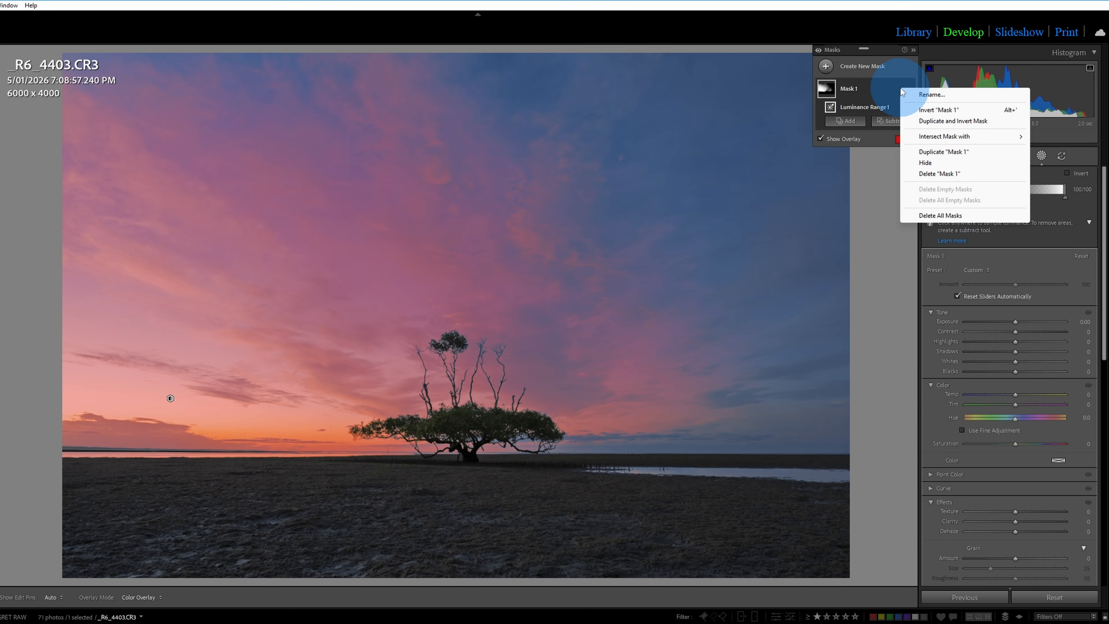
click(934, 138)
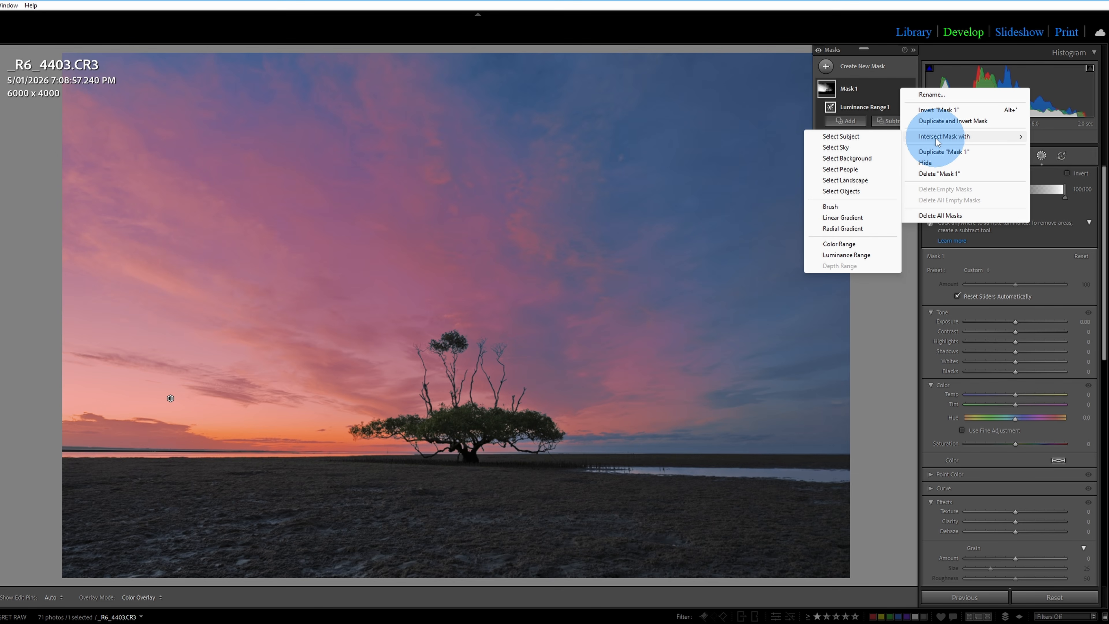
click(836, 207)
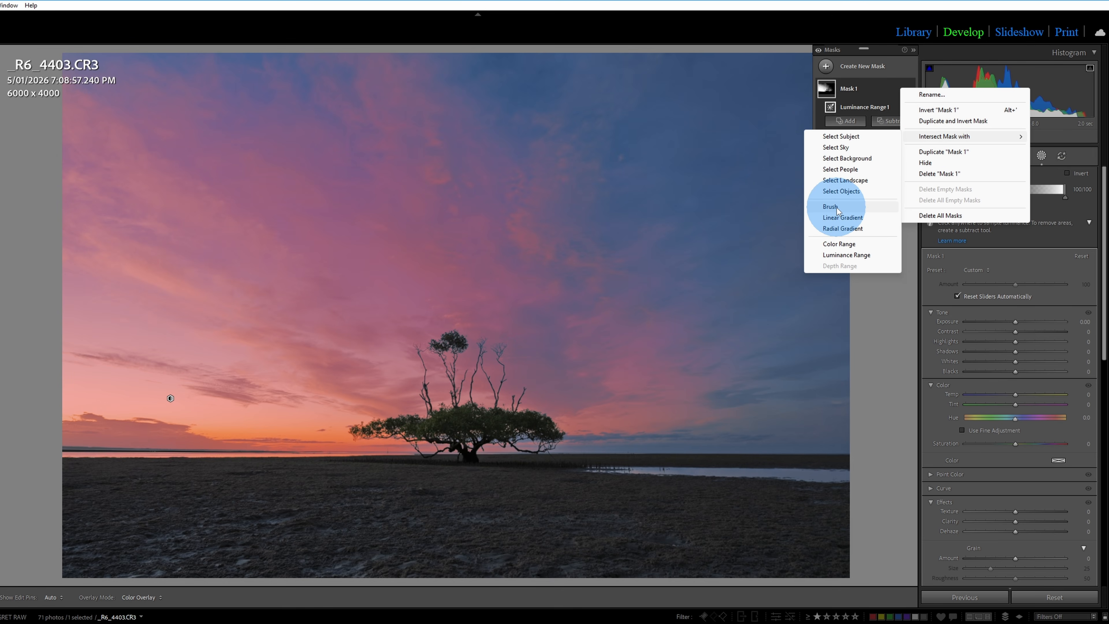
click(741, 370)
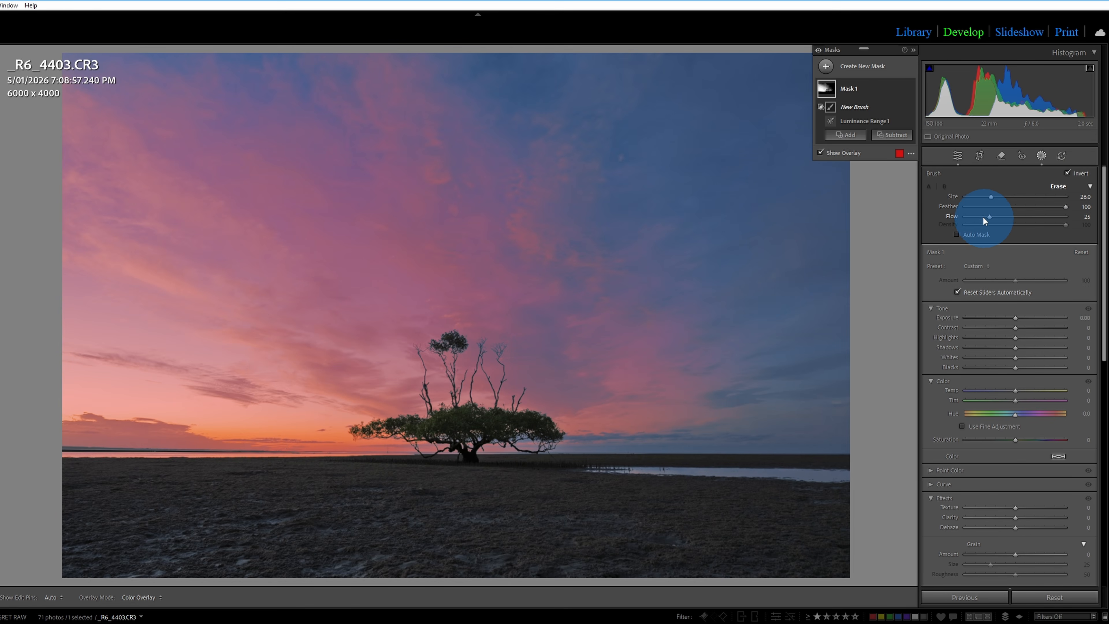
drag(1056, 221, 1021, 219)
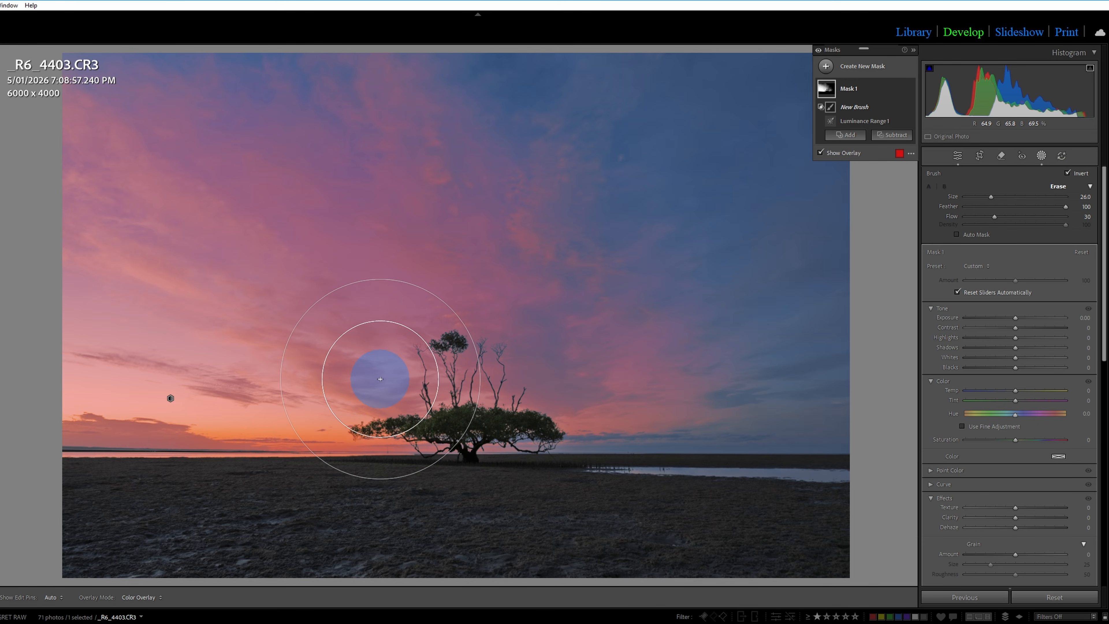
Lower the exposure of Mask 1 to -0.68.
click(1016, 318)
drag(1015, 317, 990, 317)
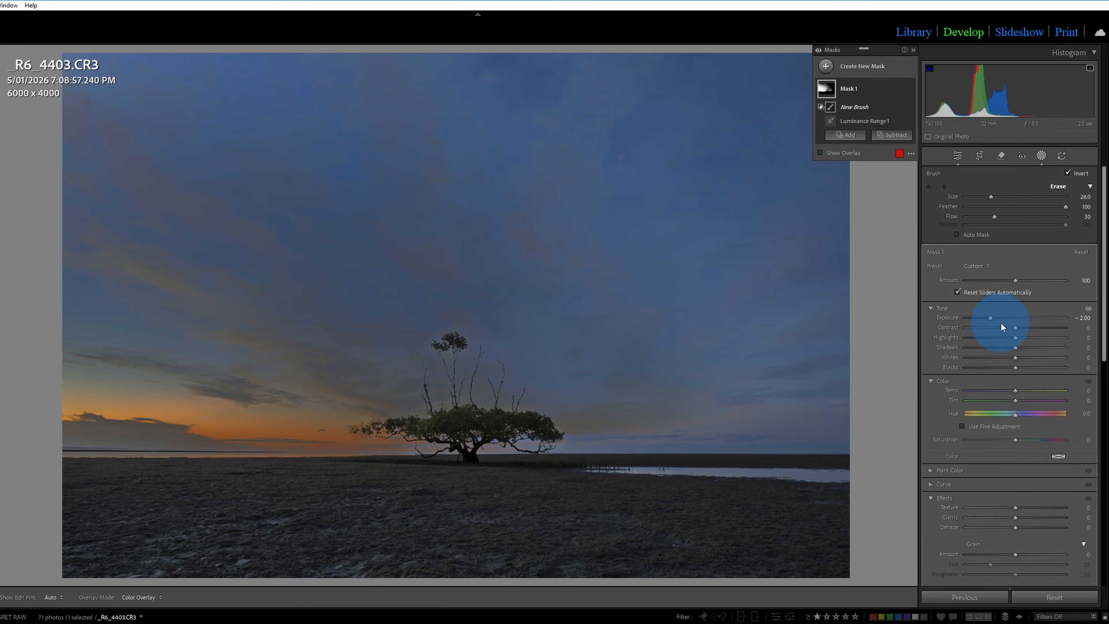
drag(990, 318, 1007, 318)
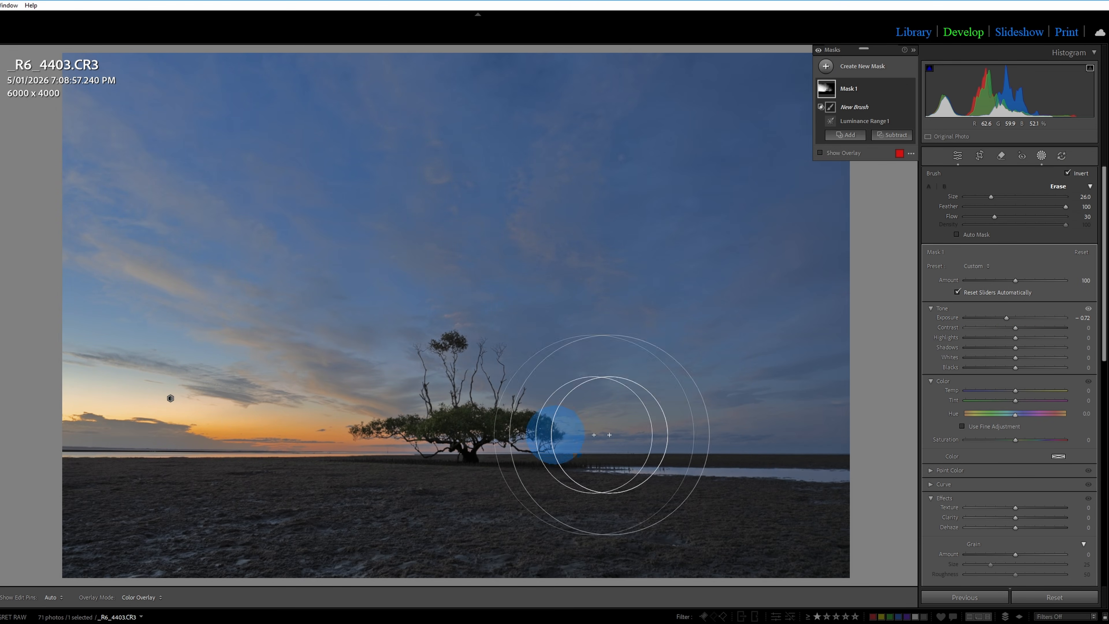
drag(1008, 320, 1009, 320)
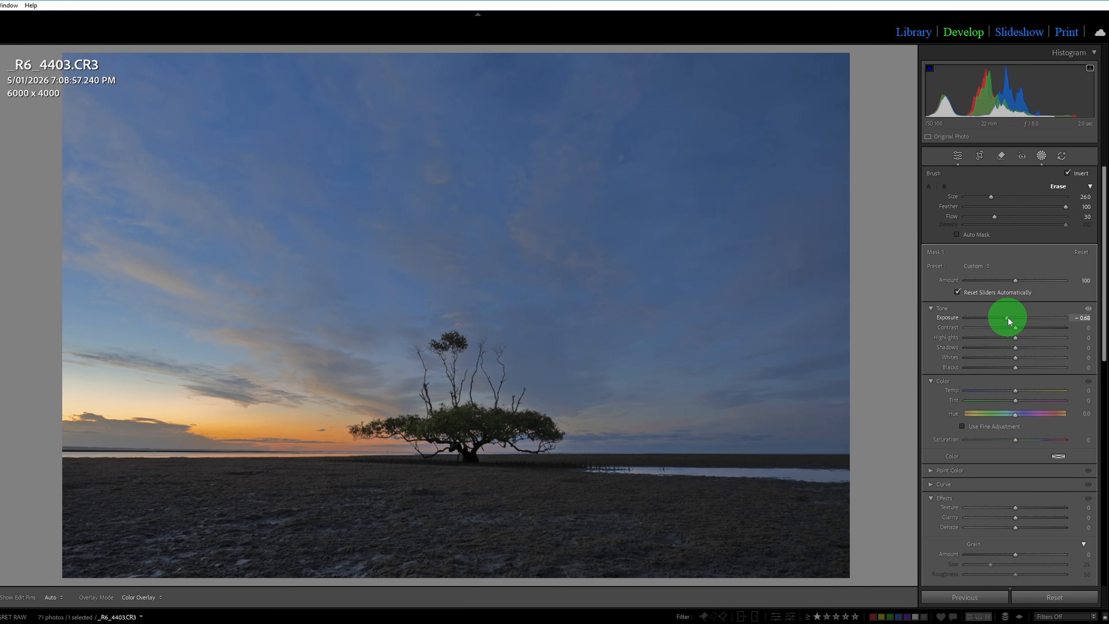
drag(1007, 317, 1007, 317)
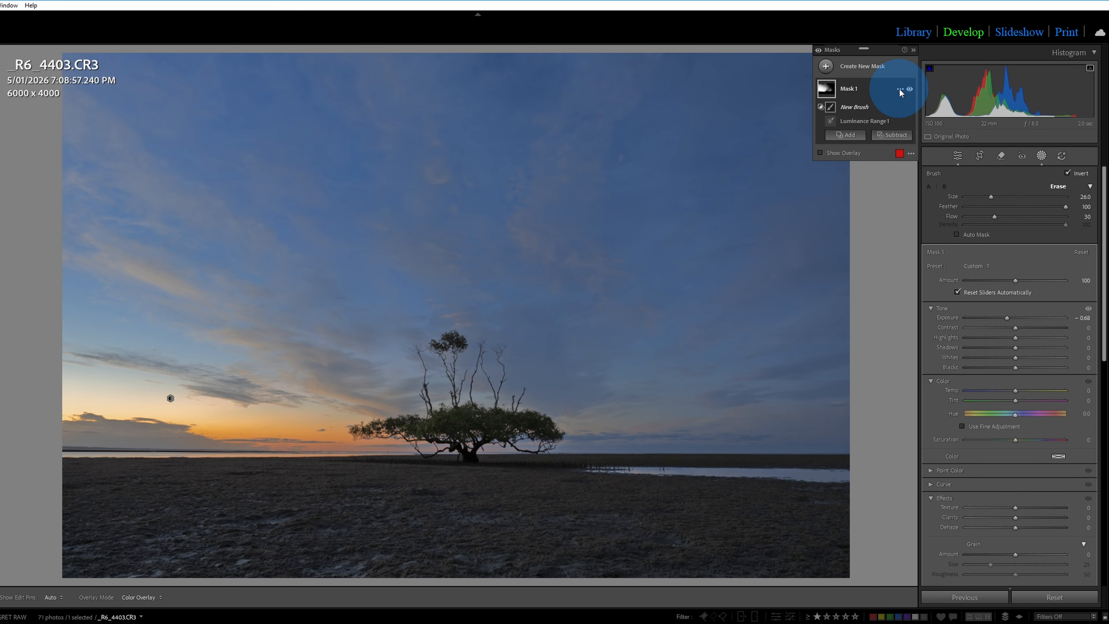
Brush repeatedly over the bright sunset sky from the tree to the photo's left edge to darken it through Mask 1.
mouse_move(399, 405)
mouse_down()
mouse_move(139, 384)
mouse_move(410, 403)
mouse_move(122, 319)
mouse_move(77, 285)
mouse_move(74, 408)
mouse_move(49, 421)
mouse_move(310, 428)
mouse_move(389, 400)
mouse_move(257, 406)
mouse_up()
mouse_move(432, 414)
mouse_down()
mouse_move(243, 347)
mouse_move(229, 394)
mouse_up()
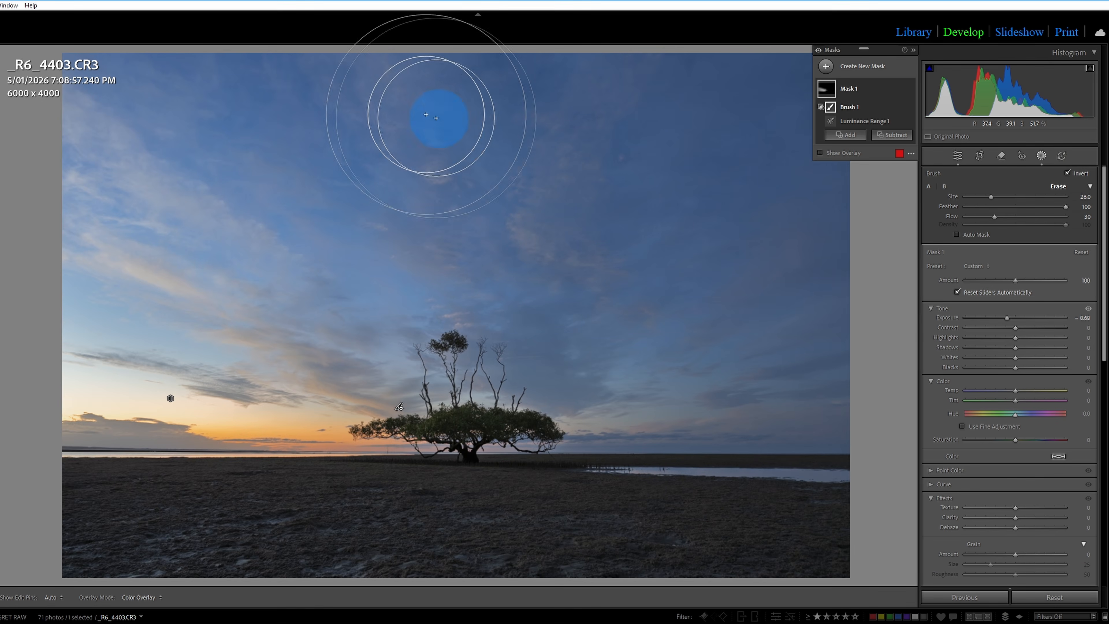
mouse_move(366, 414)
mouse_down()
mouse_move(228, 300)
mouse_move(369, 383)
mouse_move(20, 287)
mouse_up()
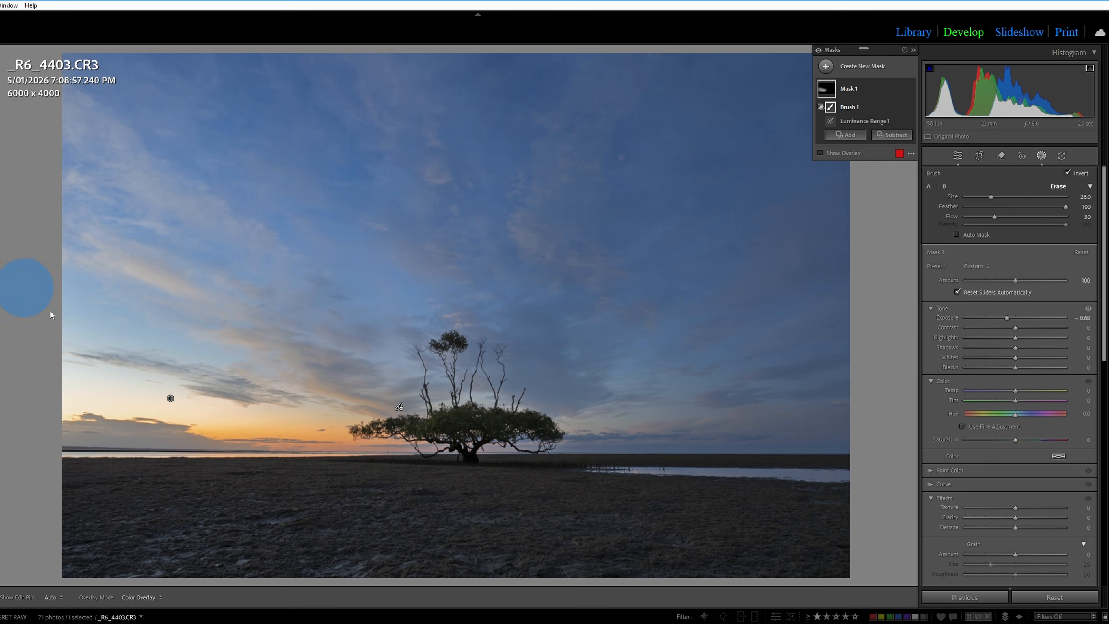
drag(439, 396, 75, 470)
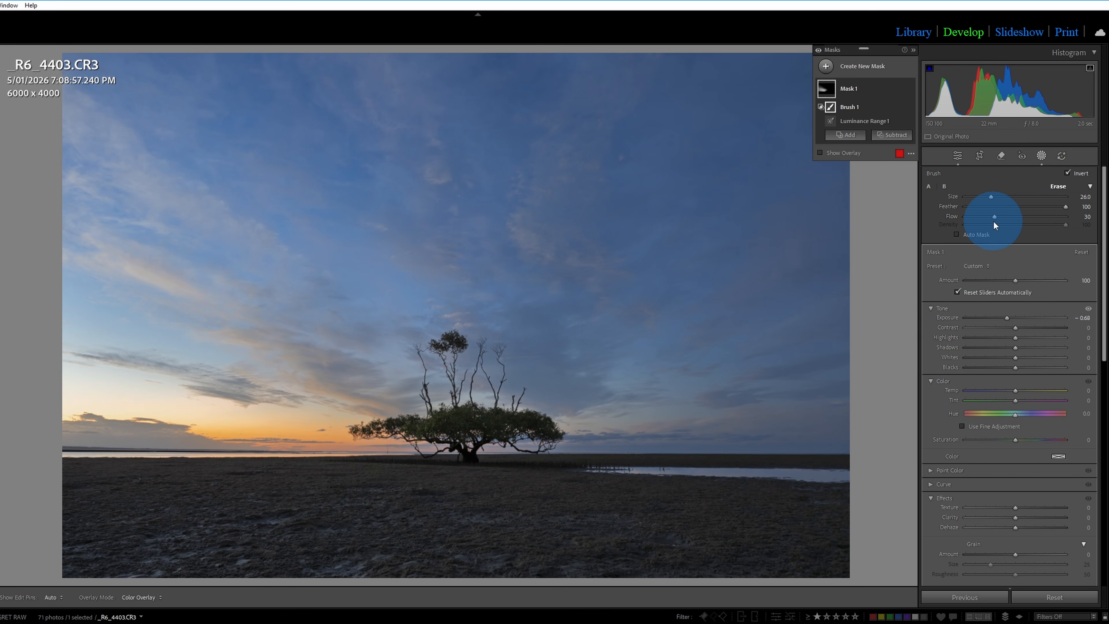
drag(458, 416, 2, 470)
mouse_move(457, 419)
mouse_down()
mouse_move(11, 268)
mouse_move(45, 163)
mouse_move(2, 177)
mouse_up()
drag(464, 416, 2, 198)
click(374, 431)
drag(451, 413, 3, 124)
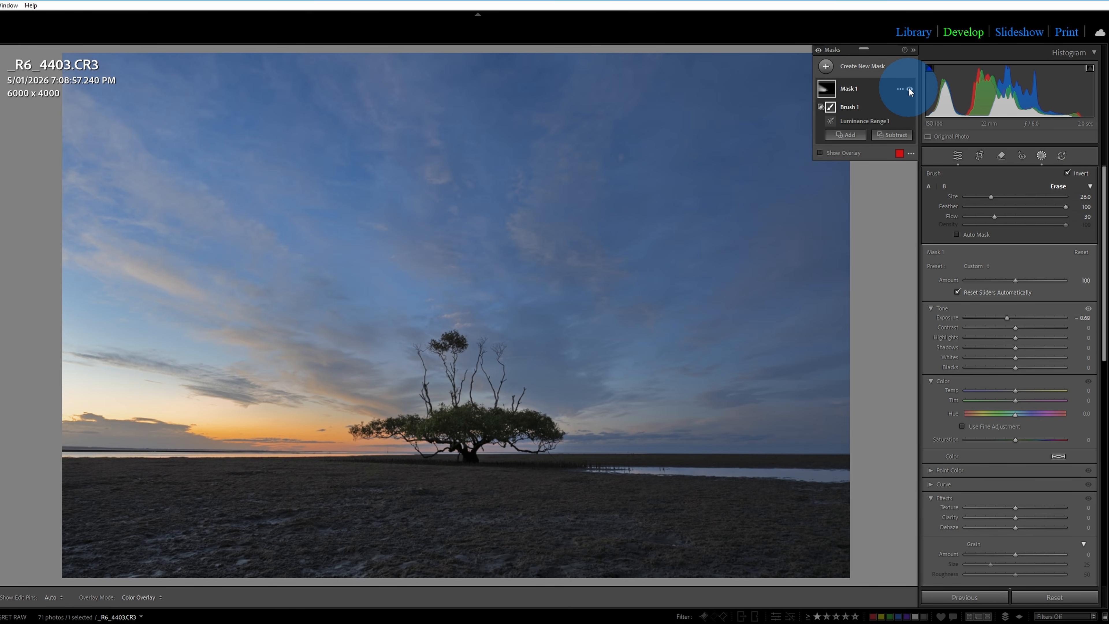
Toggle the visibility of Mask 1 to compare the photo with and without its effect.
click(909, 88)
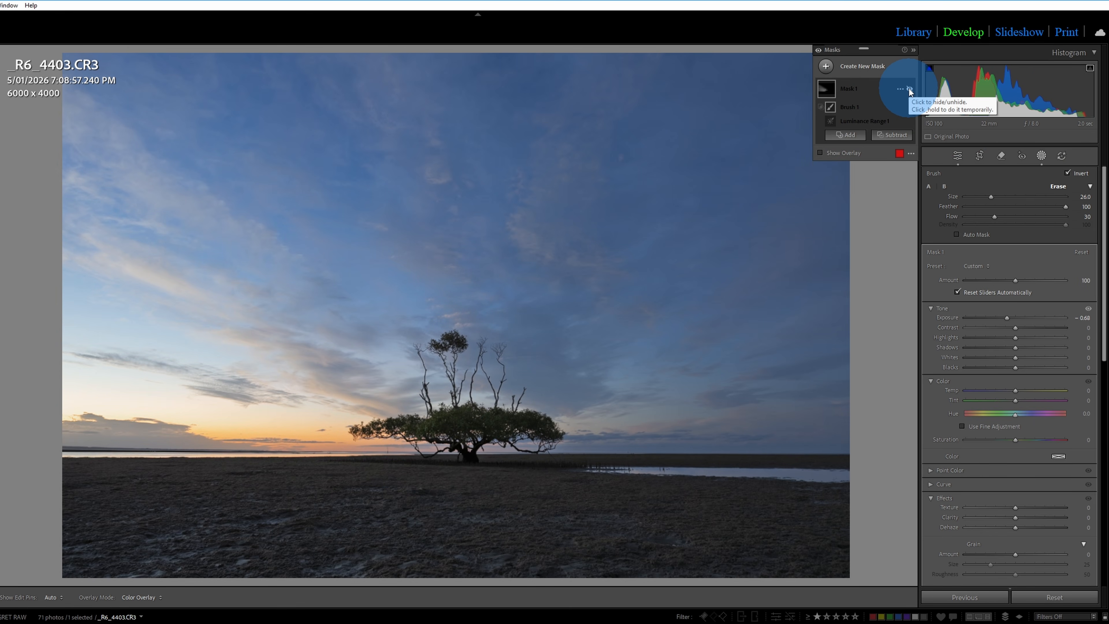
drag(909, 89, 909, 90)
click(909, 90)
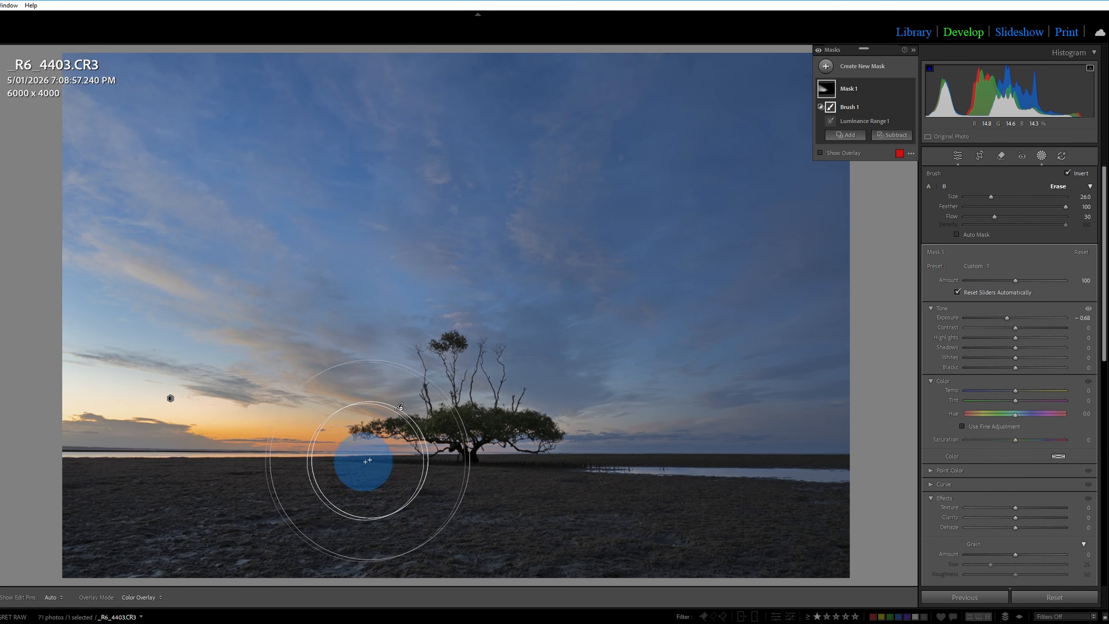
Brush additional strokes into Mask 1 around the tree and across the sky to its left.
click(436, 431)
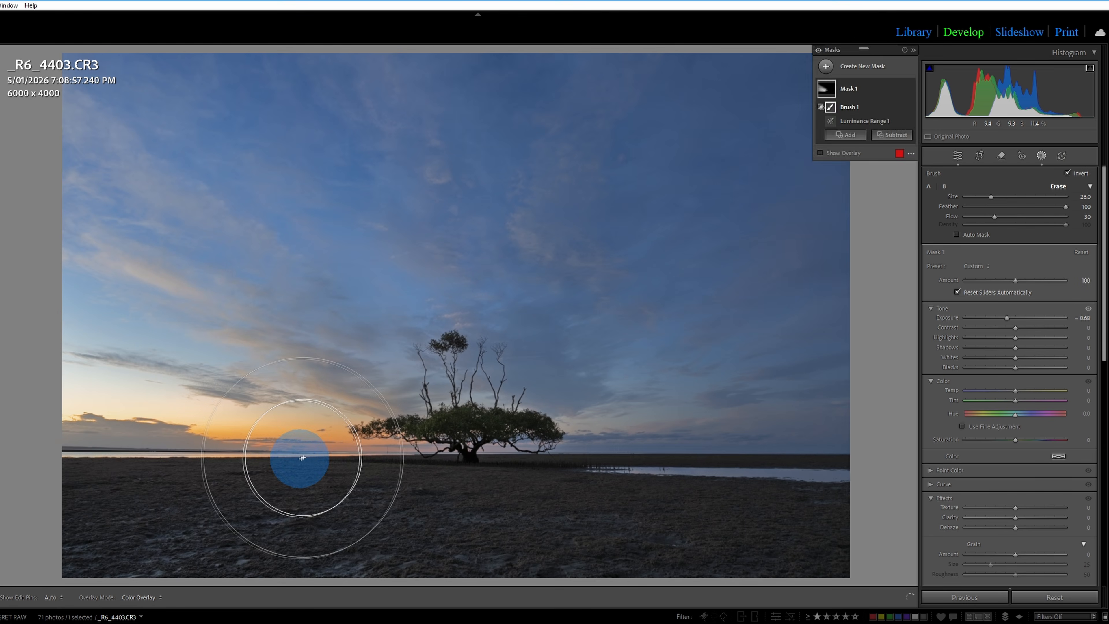
drag(488, 305, 0, 244)
drag(336, 236, 32, 1)
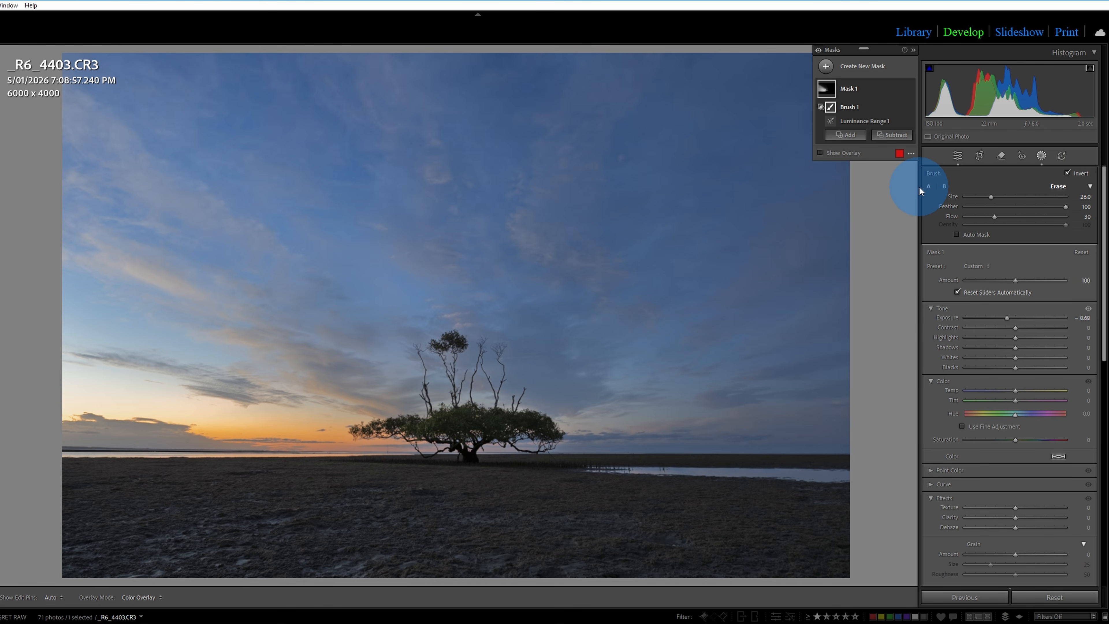
drag(413, 448, 446, 431)
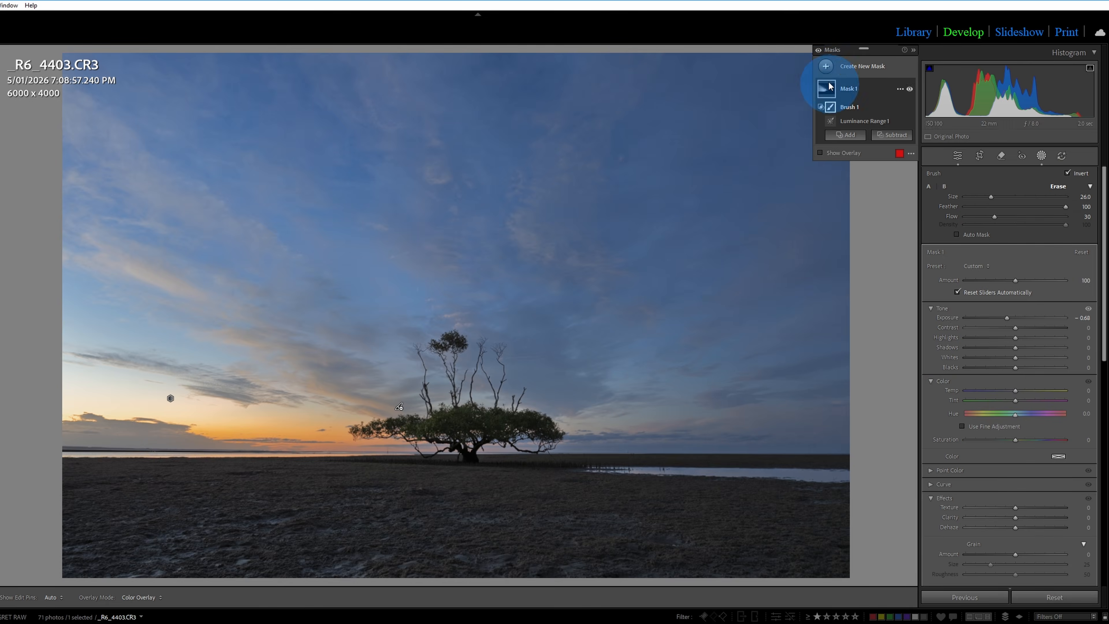
Create a luminance range mask sampled from the tree's dark foliage and set the range's upper limits to 1/63.
click(861, 70)
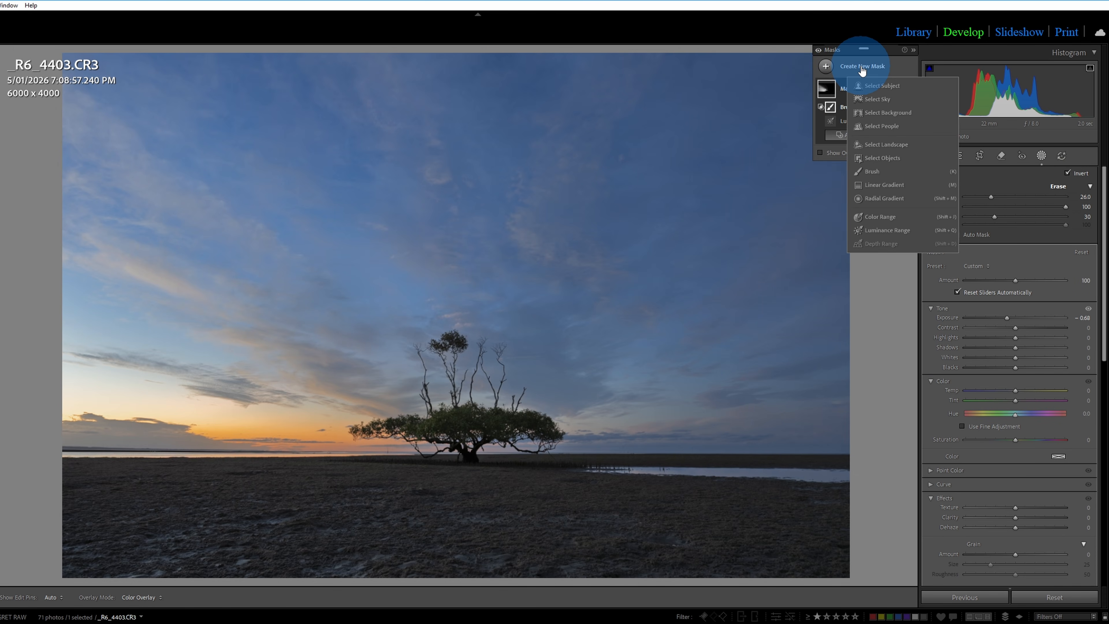
click(895, 230)
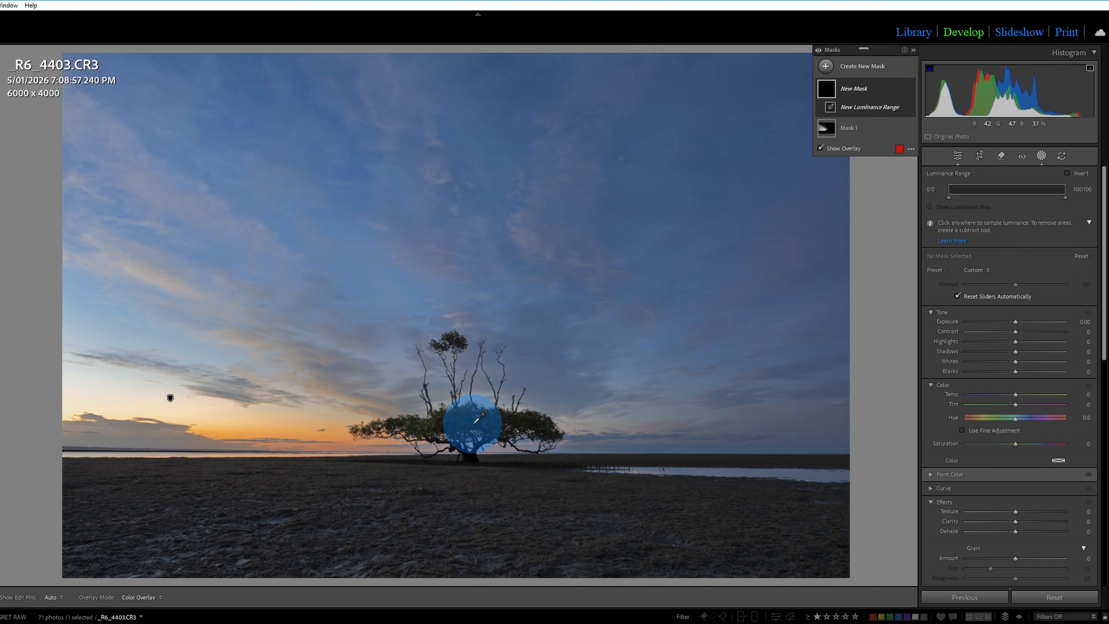
key(z)
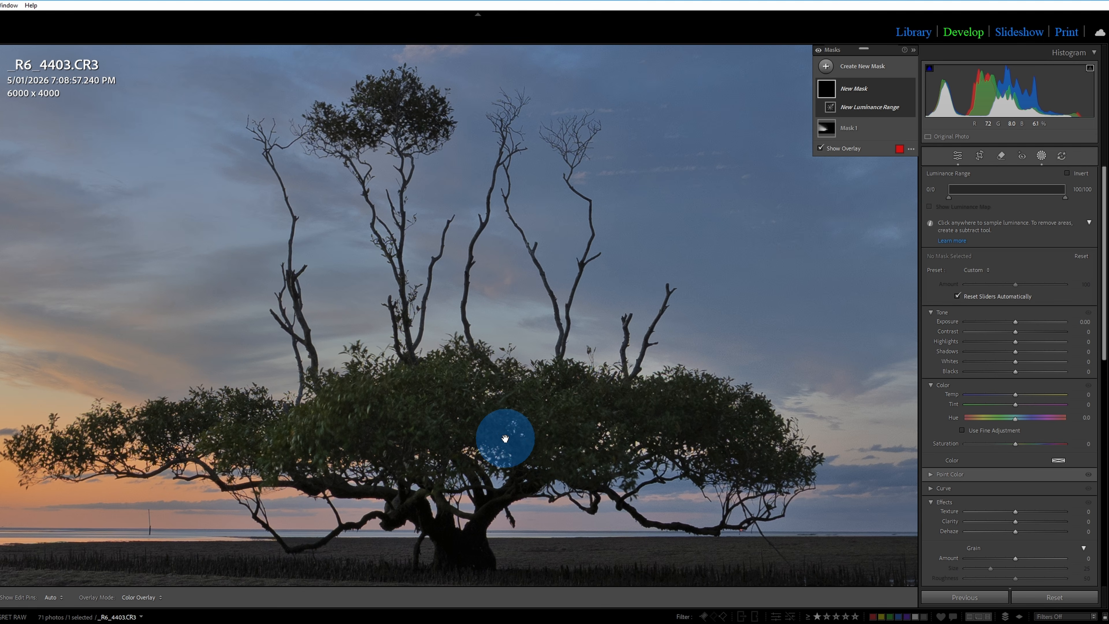
click(500, 429)
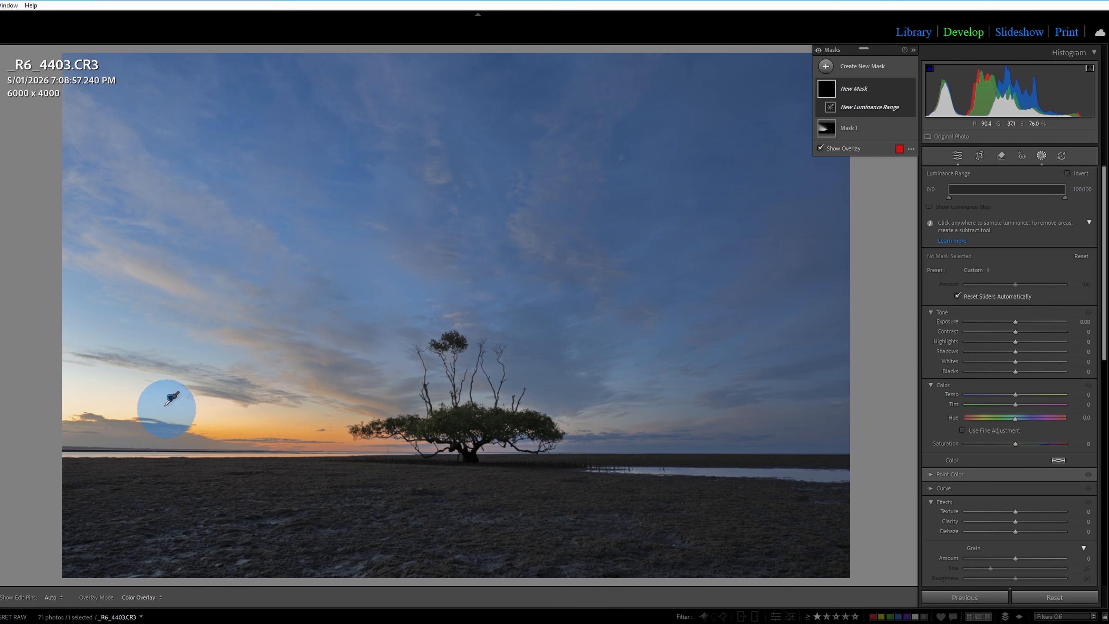
click(498, 421)
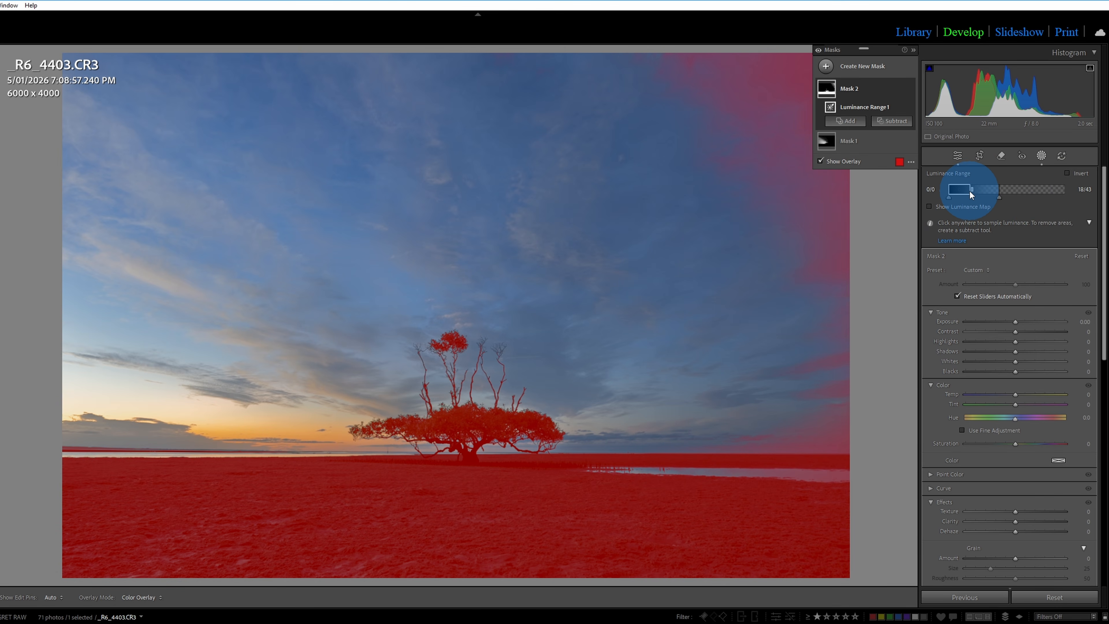
drag(971, 193, 1022, 199)
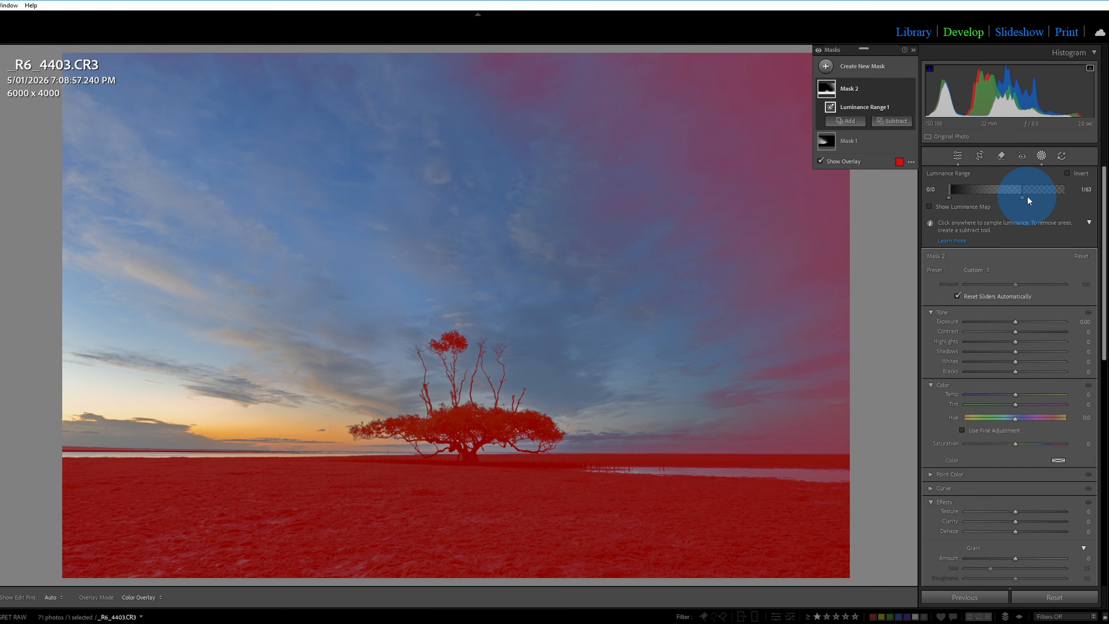
Intersect Mask 2 with a brush.
click(900, 91)
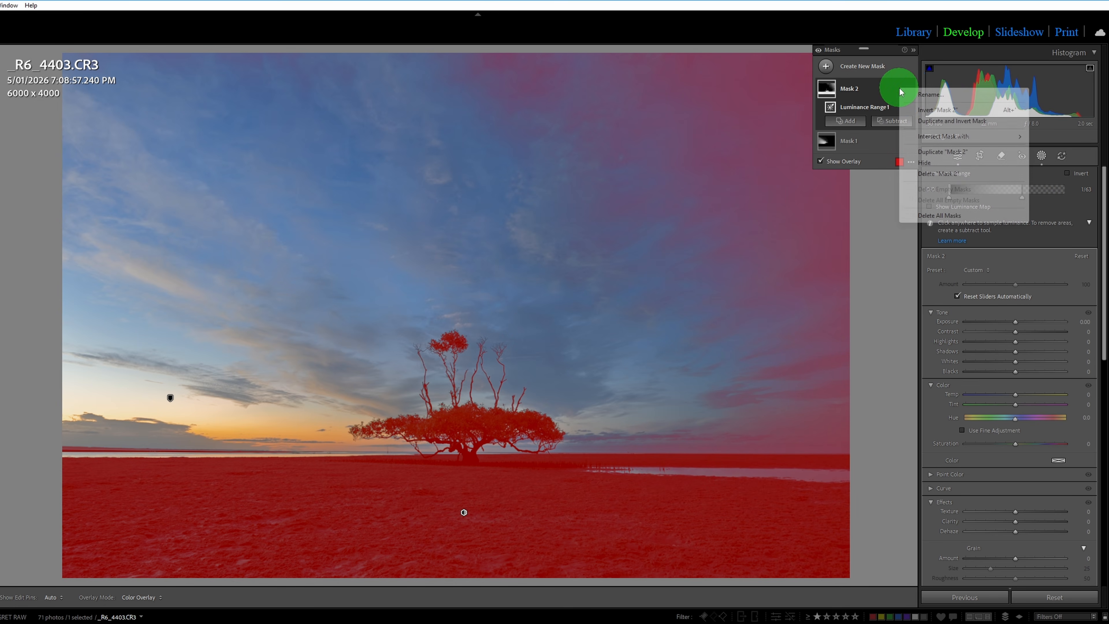
click(929, 138)
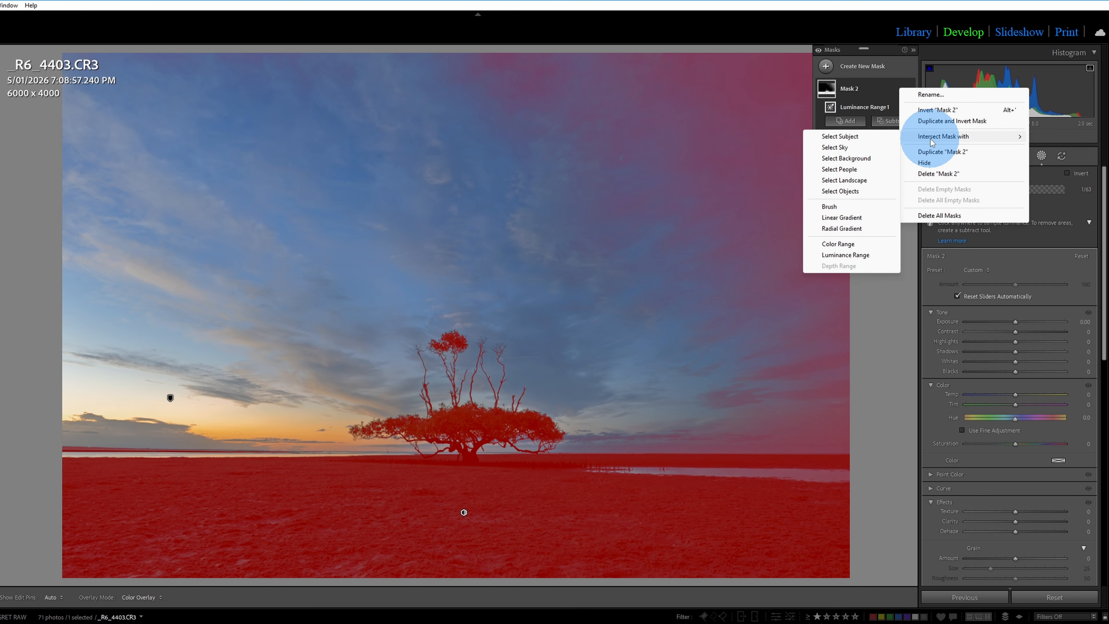
click(836, 206)
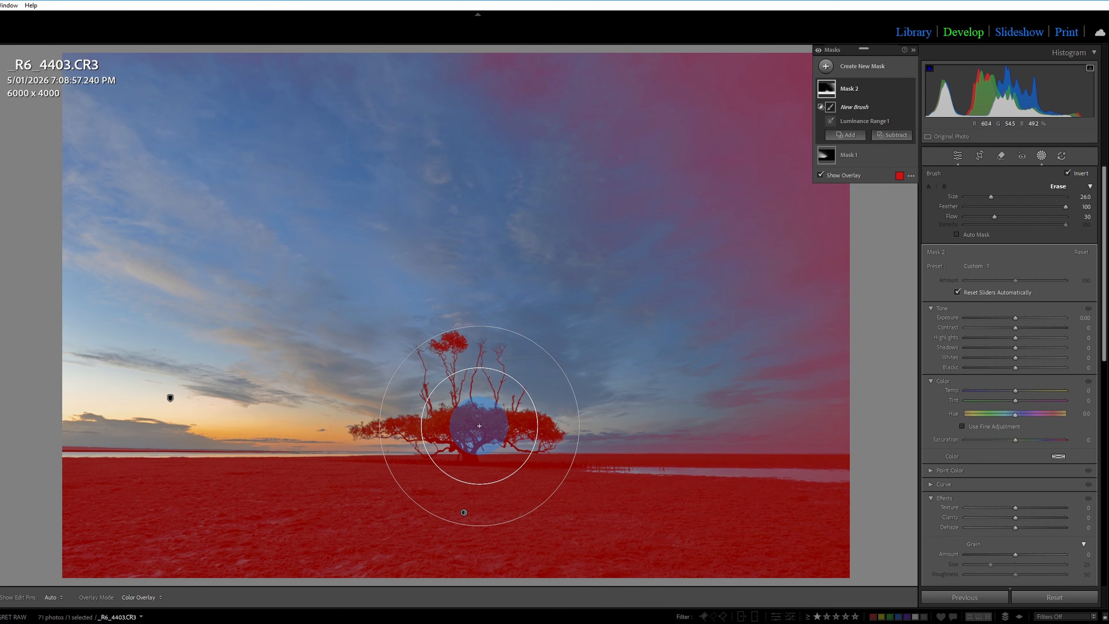
Raise the exposure of Mask 2 to 1.24 to brighten the tree.
click(463, 432)
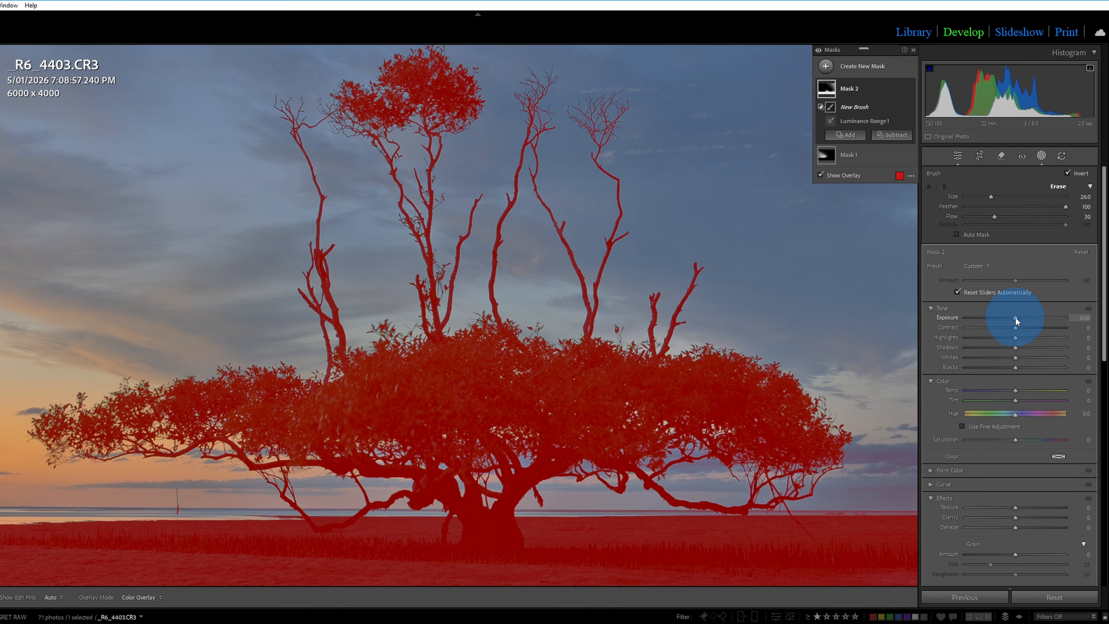
drag(1015, 317, 1031, 318)
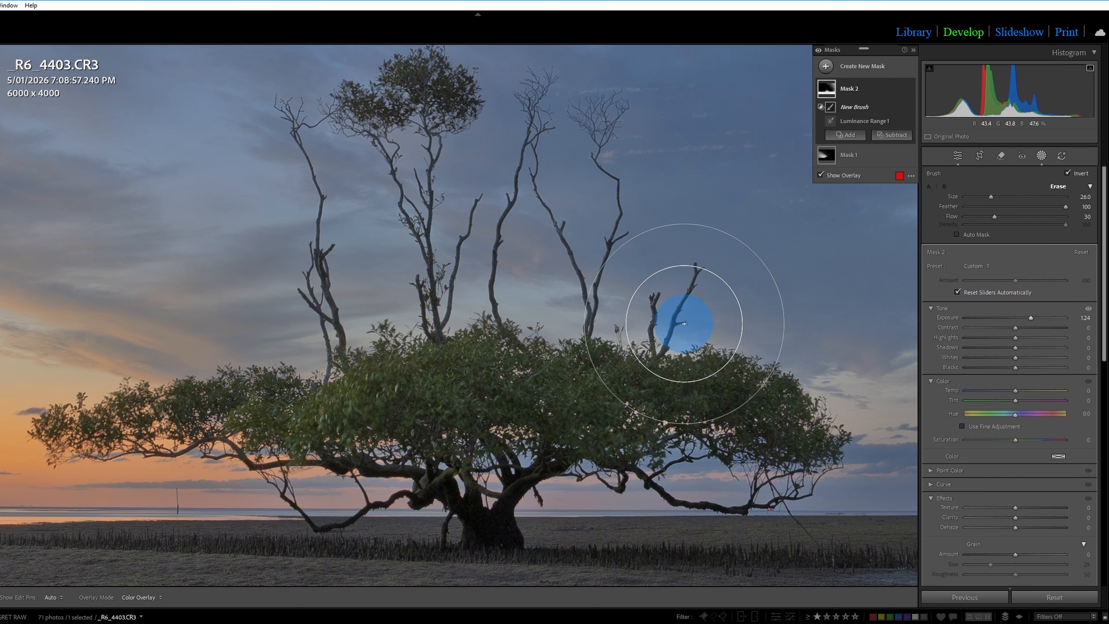
click(688, 319)
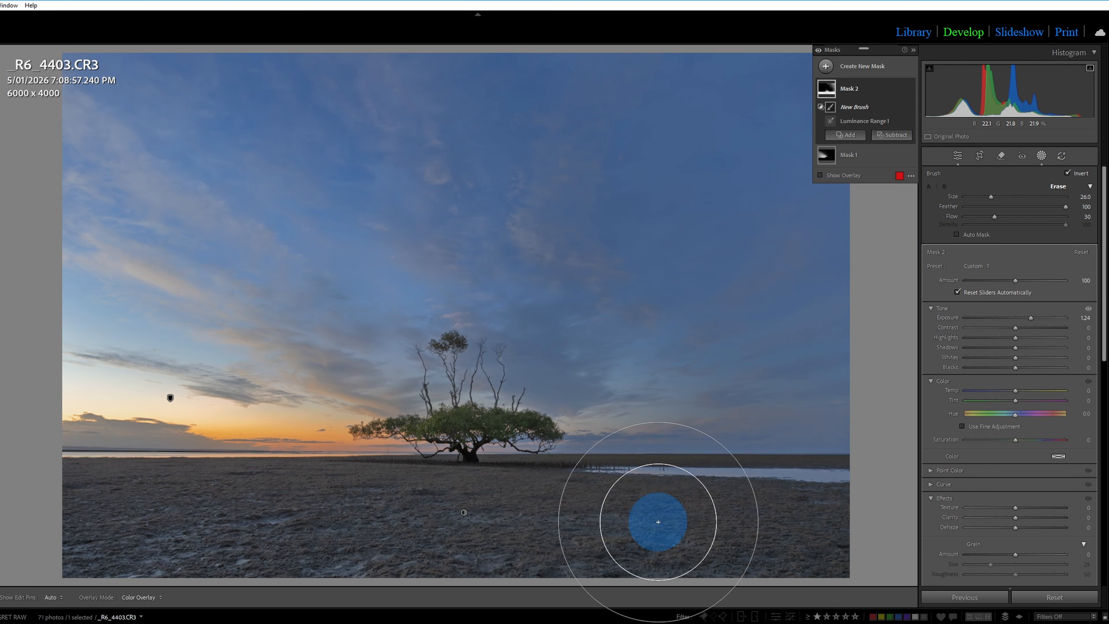
mouse_move(1031, 319)
mouse_down()
mouse_move(1006, 320)
mouse_move(1042, 319)
mouse_move(1020, 320)
mouse_move(1031, 319)
mouse_up()
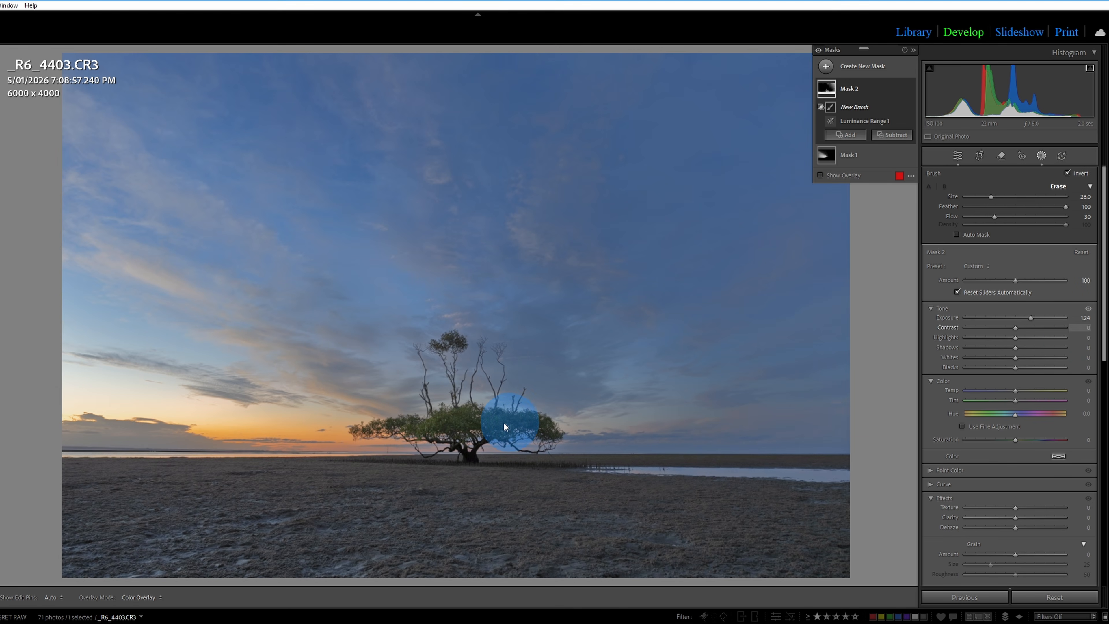
Set Mask 2's temperature to 16, tint to -25 and shadows to 11.
drag(1015, 391, 1007, 400)
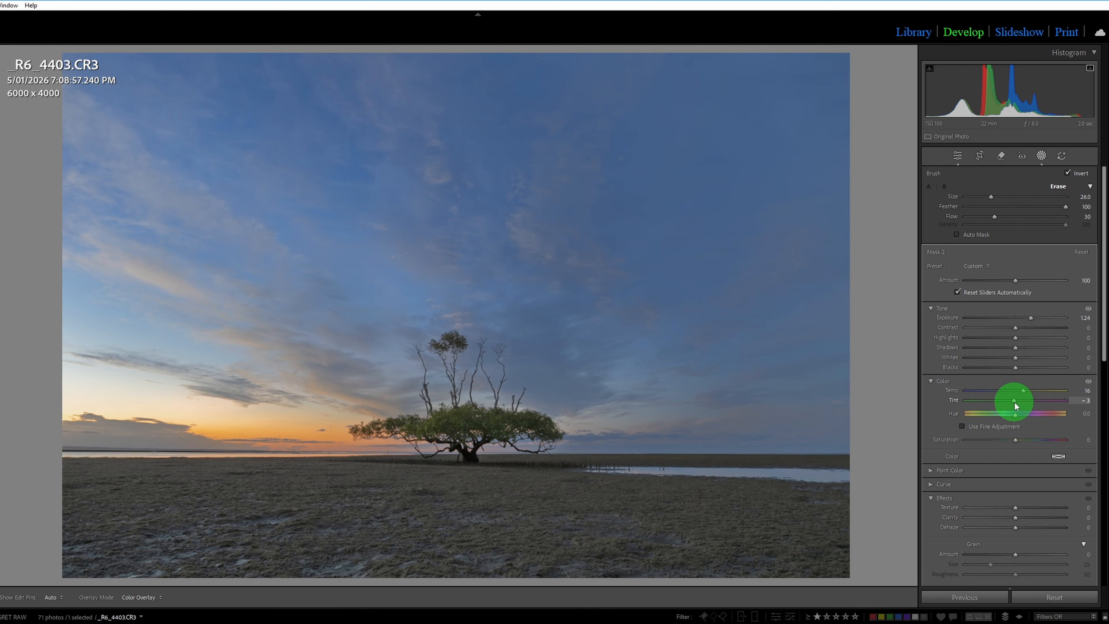
drag(1003, 403, 1003, 403)
drag(1015, 347, 1020, 346)
Choose the brush intersection for Mask 2 again and reduce the brush size to 15.
mouse_move(912, 165)
click(900, 89)
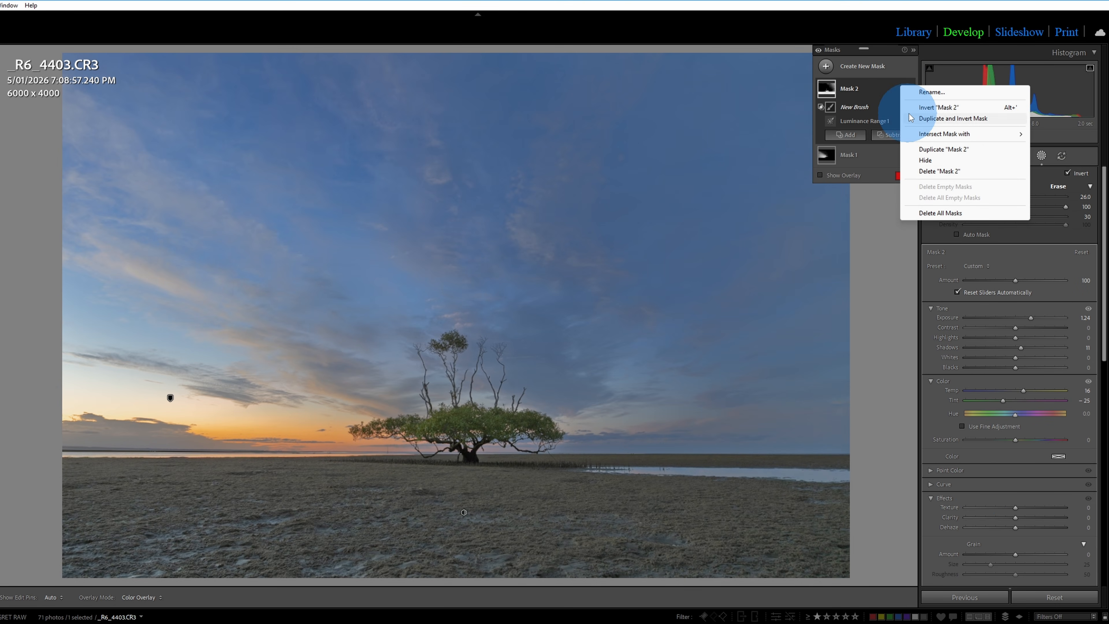
mouse_move(937, 136)
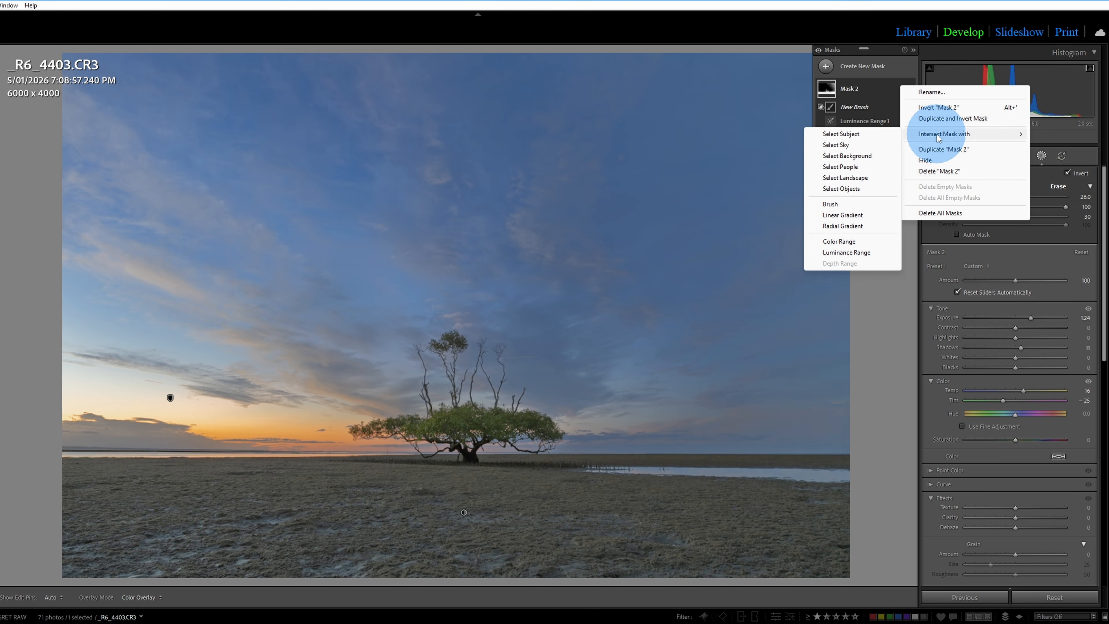
click(842, 204)
key(space)
click(470, 434)
scroll(438, 376, down, 5)
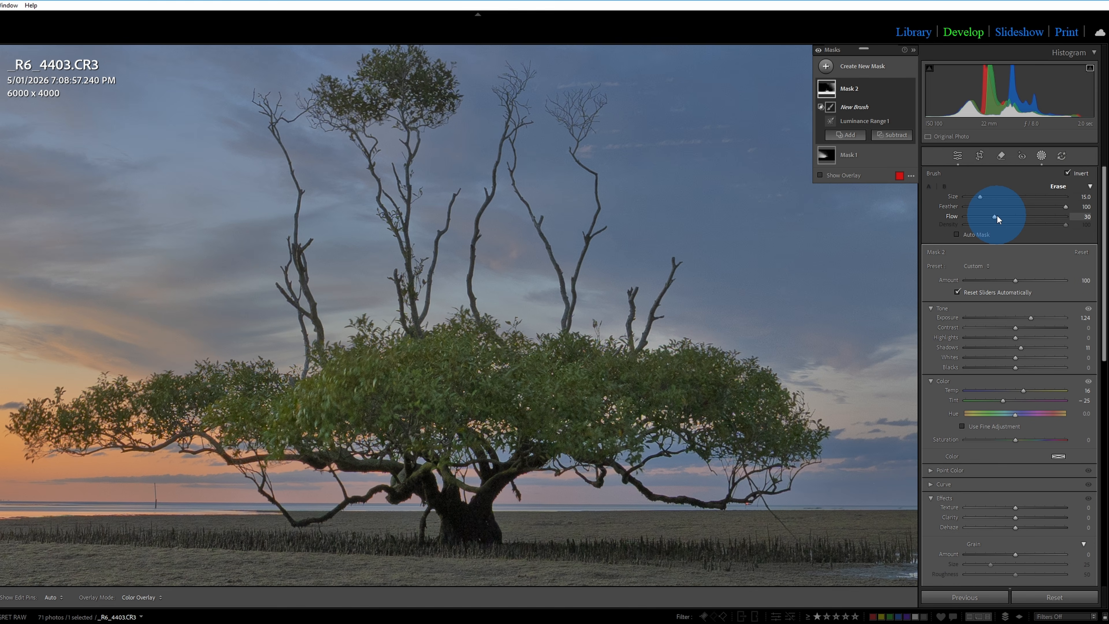
Brush repeatedly over the tree's main canopy and lower branches to brighten them through Mask 2.
mouse_move(395, 406)
mouse_down()
mouse_move(586, 395)
mouse_move(485, 371)
mouse_move(302, 416)
mouse_move(588, 416)
mouse_up()
drag(781, 407, 807, 421)
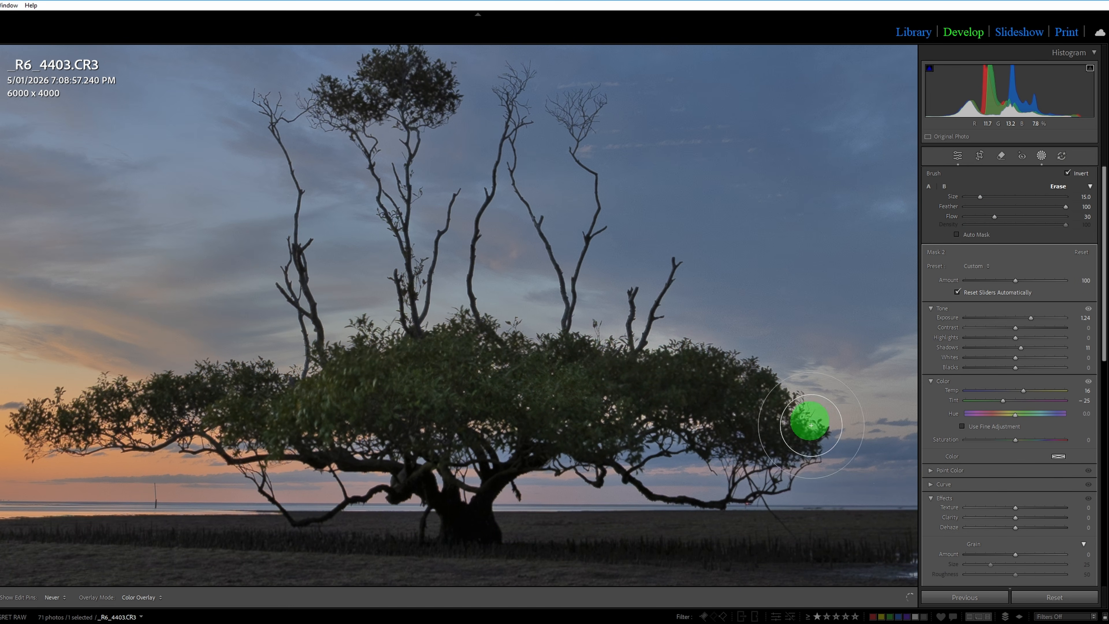
mouse_move(332, 404)
mouse_down()
mouse_move(115, 435)
mouse_move(255, 398)
mouse_move(663, 384)
mouse_move(444, 446)
mouse_up()
mouse_move(445, 404)
mouse_down()
mouse_move(396, 392)
mouse_move(396, 371)
mouse_up()
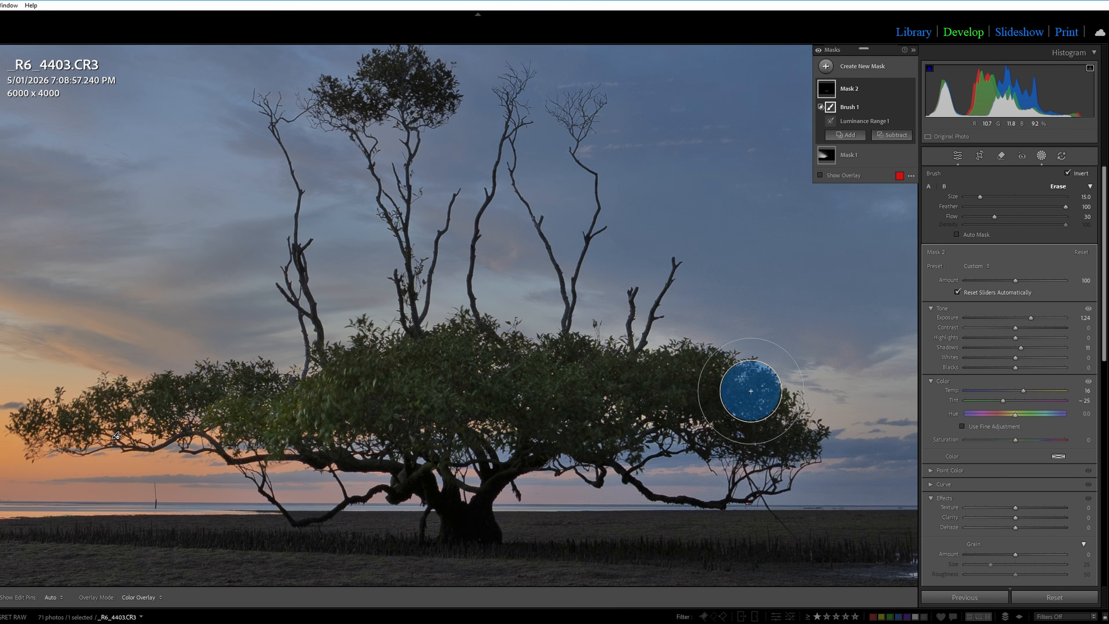
mouse_move(749, 391)
mouse_down()
mouse_move(711, 391)
mouse_move(661, 439)
mouse_move(628, 439)
mouse_up()
drag(707, 419, 563, 409)
drag(764, 495, 502, 436)
drag(794, 502, 502, 406)
drag(410, 378, 335, 447)
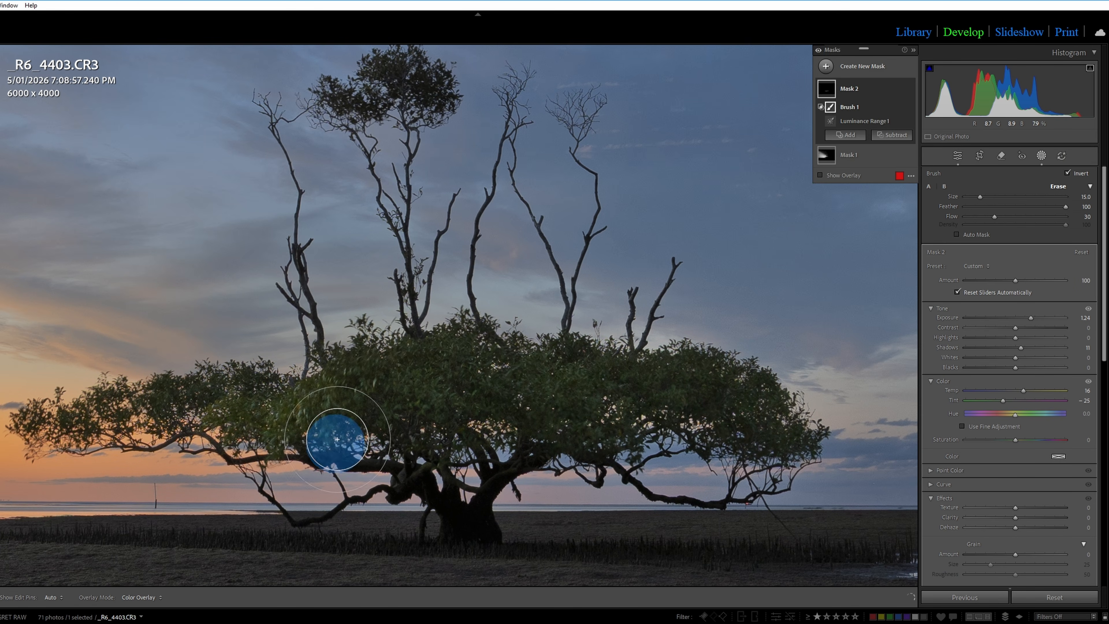
mouse_move(220, 450)
mouse_down()
mouse_move(312, 420)
mouse_move(489, 437)
mouse_up()
drag(334, 462, 465, 421)
drag(393, 433, 655, 429)
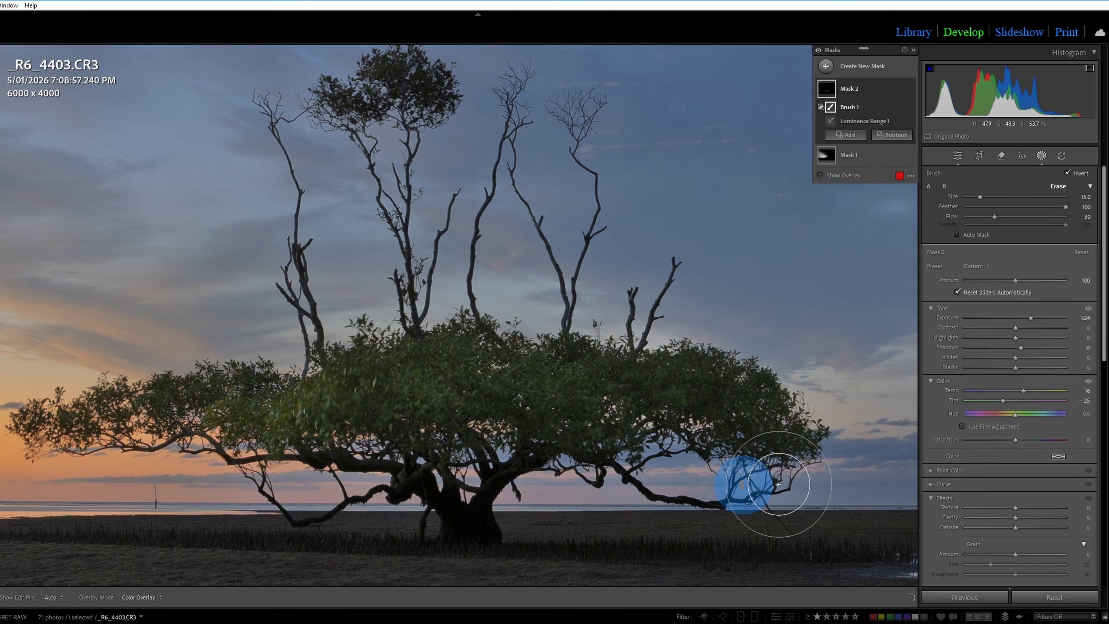
Toggle the visibility of Mask 2 to compare the tree's canopy with and without its effect.
click(909, 88)
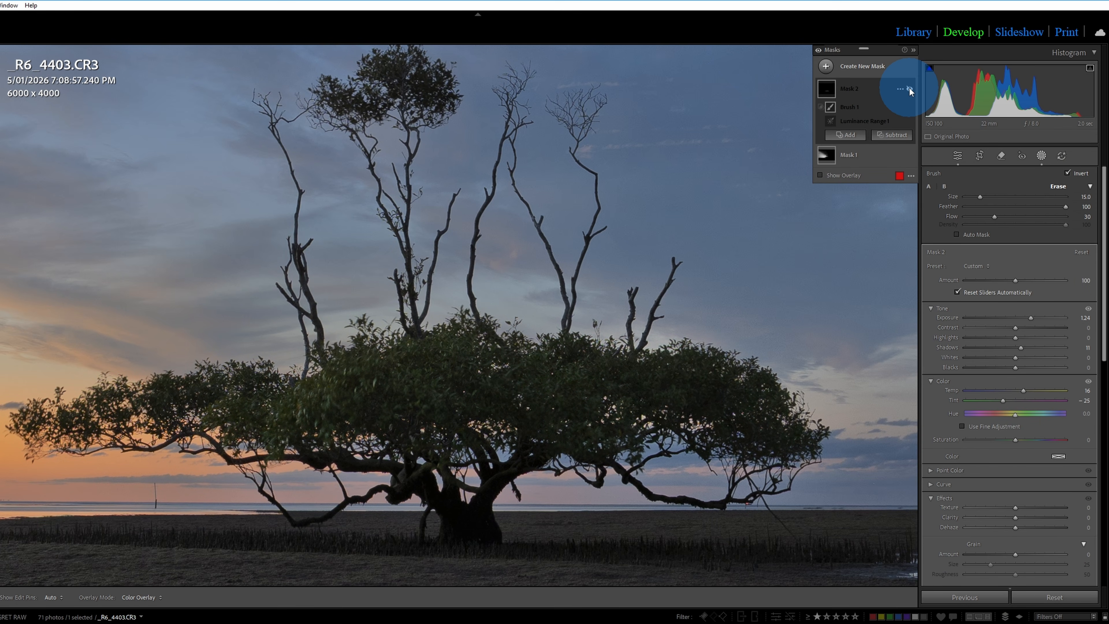
click(909, 88)
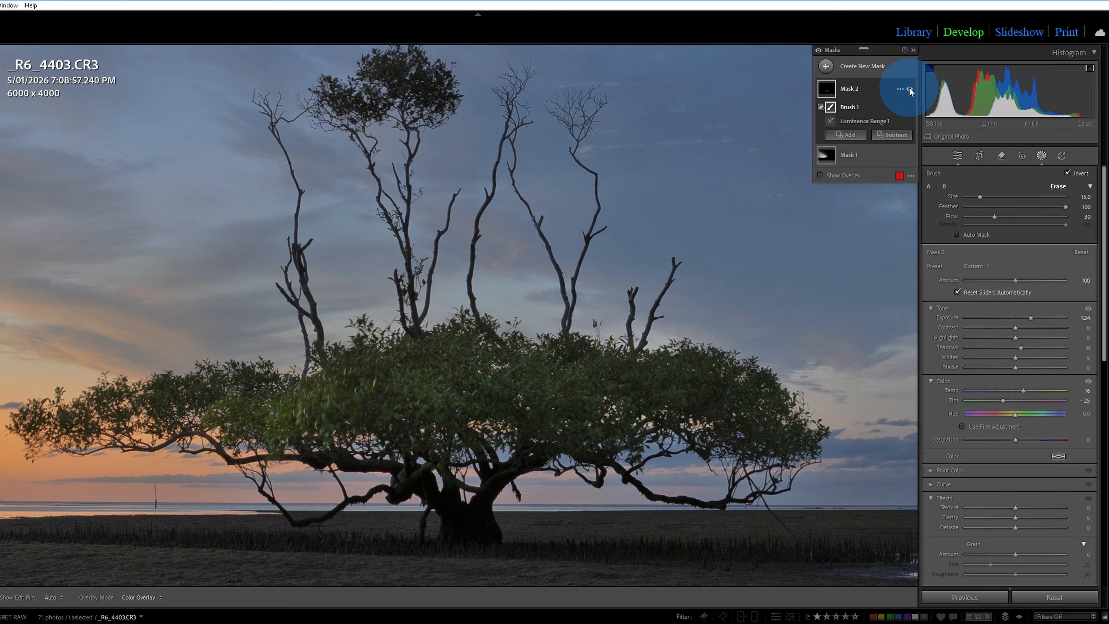
click(909, 89)
click(909, 88)
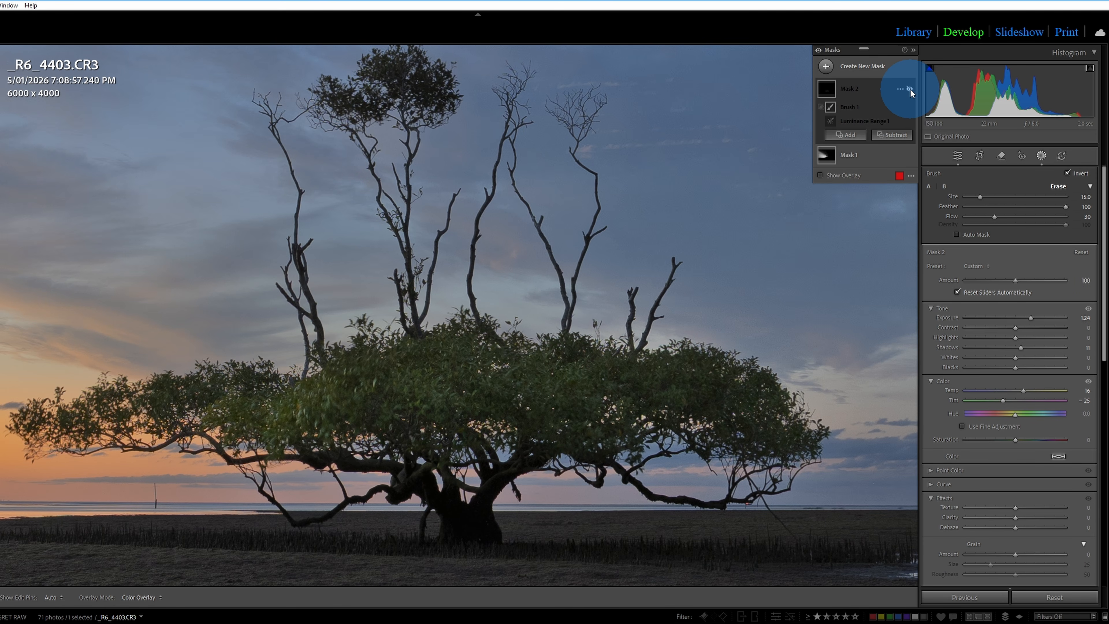
click(910, 89)
click(910, 89)
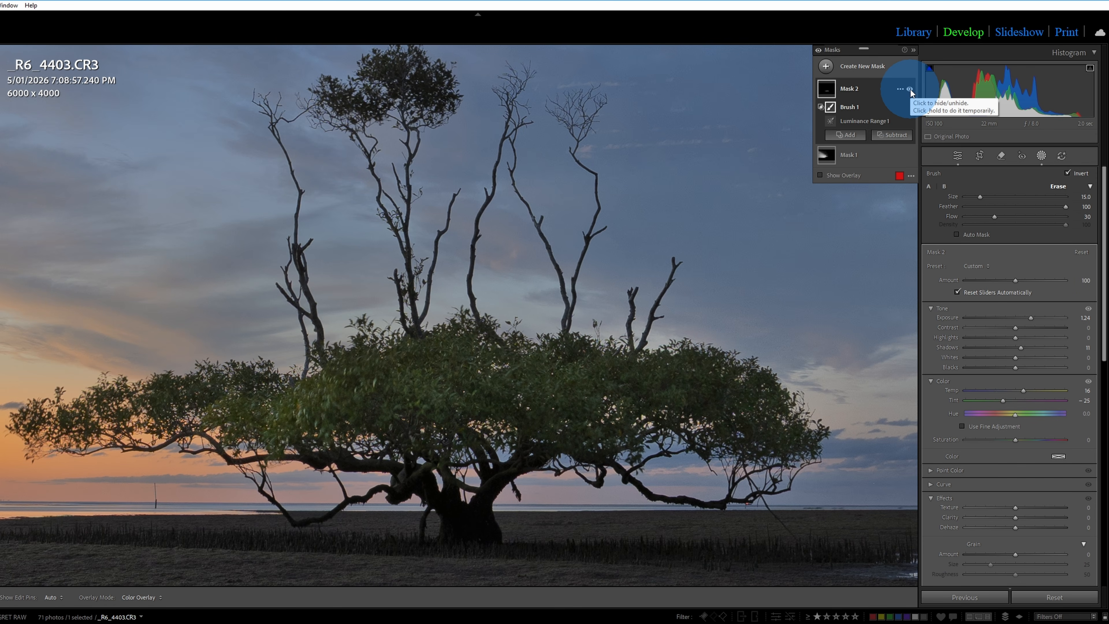
Brush over the separate leaf cluster at the top of the tree to include it in Mask 2.
key(h)
key(h)
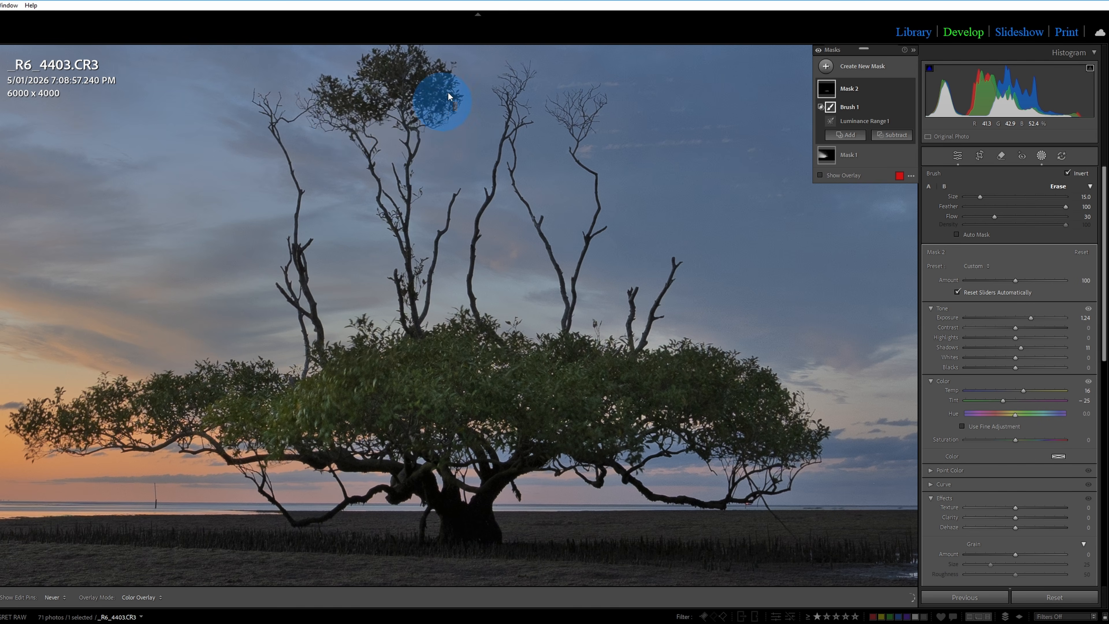
drag(331, 75, 456, 93)
drag(304, 107, 440, 62)
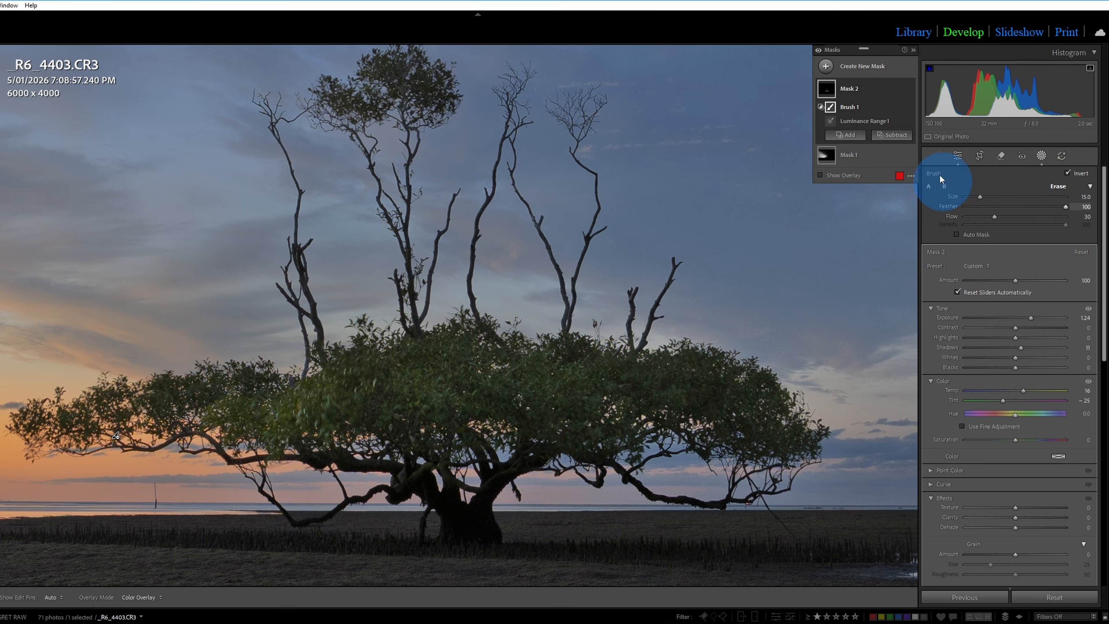
Toggle Mask 2 off and on to compare the whole tree, including its upper leaf cluster.
click(909, 89)
click(909, 89)
click(909, 89)
click(909, 89)
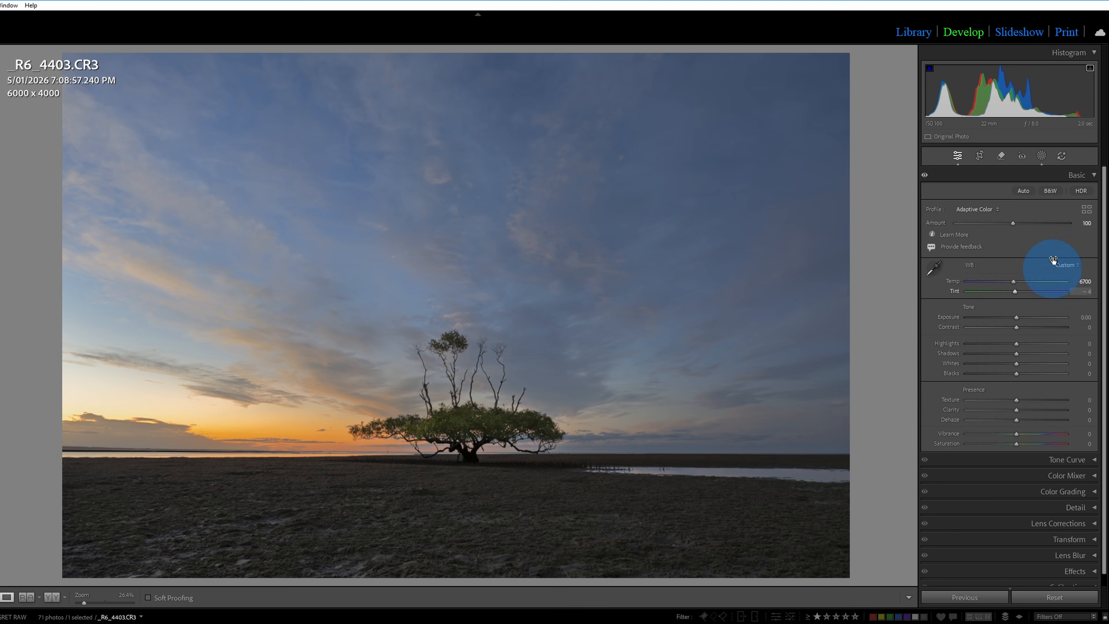
Create a radial gradient mask as a wide ellipse centred on the sky near the photo's left edge.
click(1041, 156)
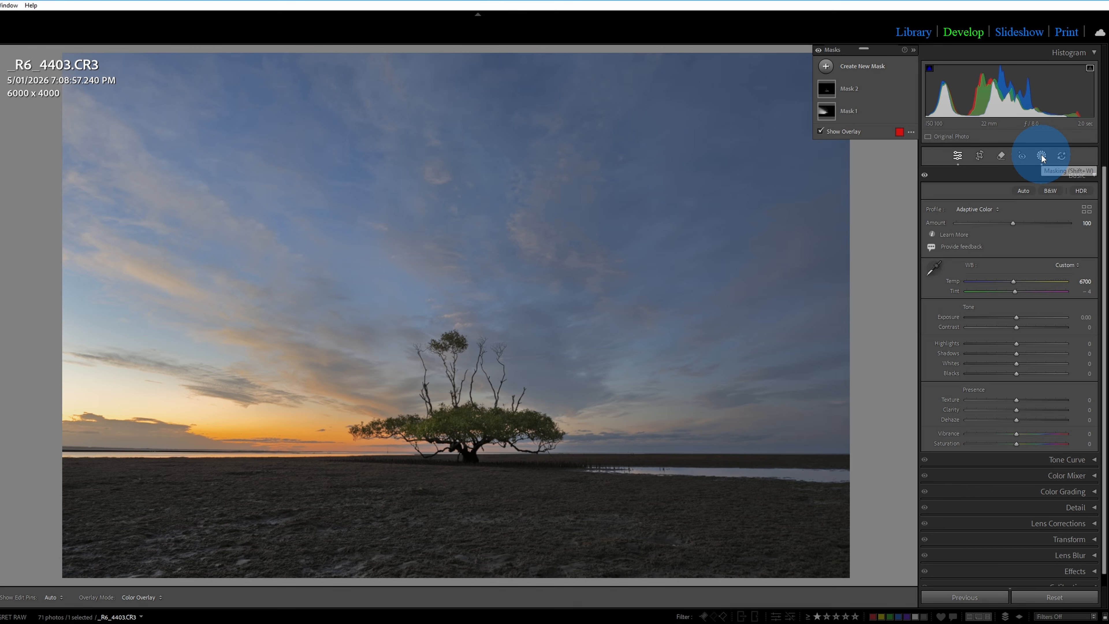
click(866, 68)
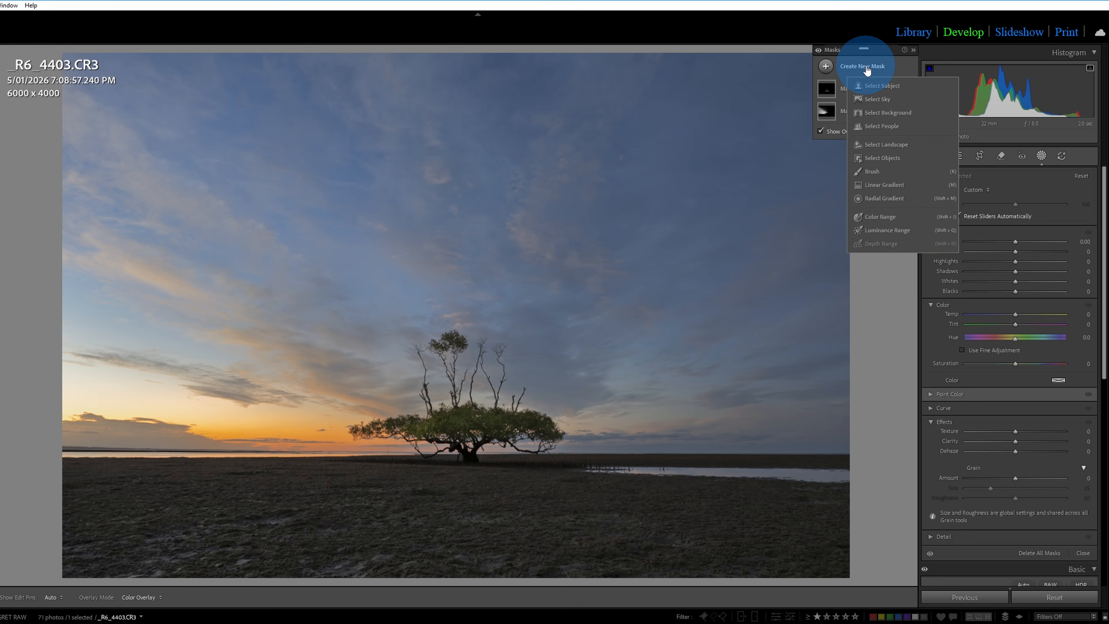
click(881, 198)
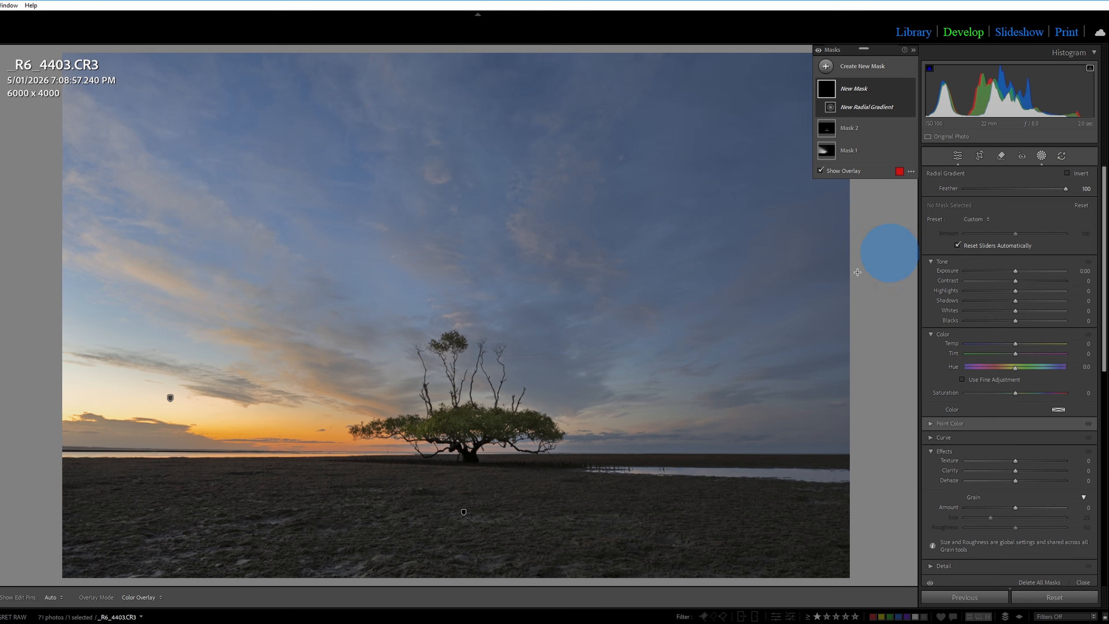
drag(101, 264, 725, 462)
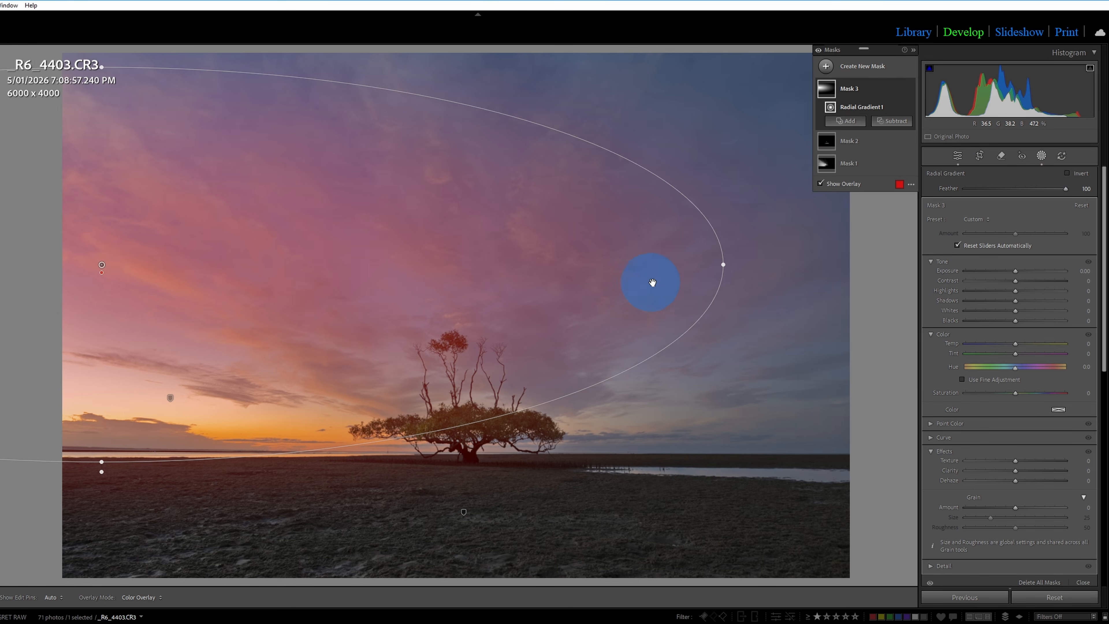
Rotate the radial gradient slightly clockwise and move it down and left over the sunset glow, keeping its feather at 100.
drag(731, 262, 745, 337)
drag(495, 347, 402, 373)
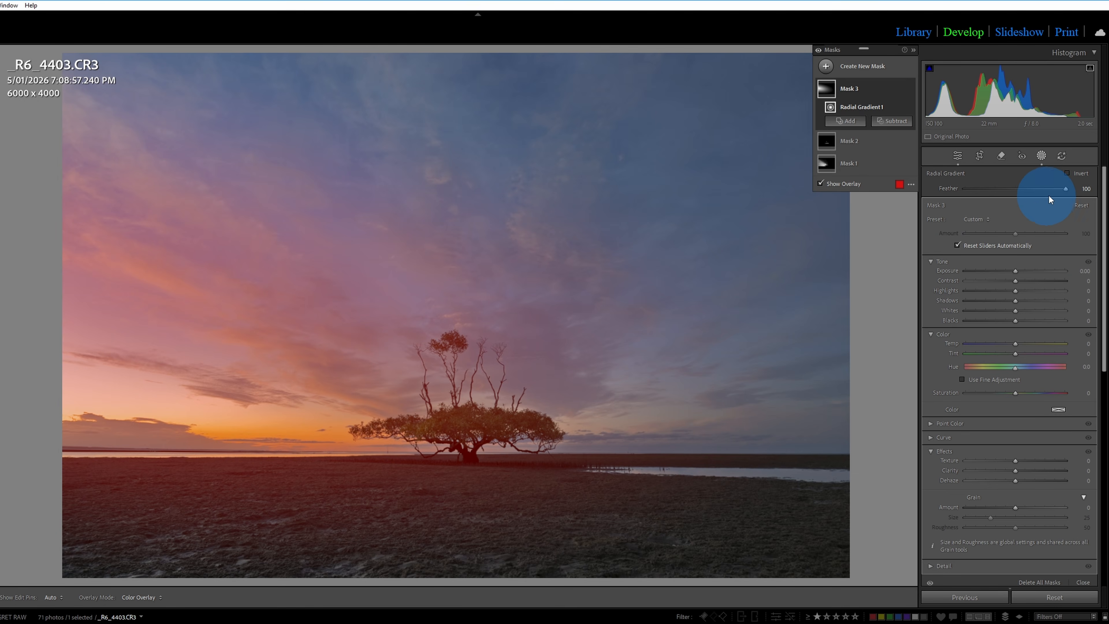
drag(1065, 189, 1088, 191)
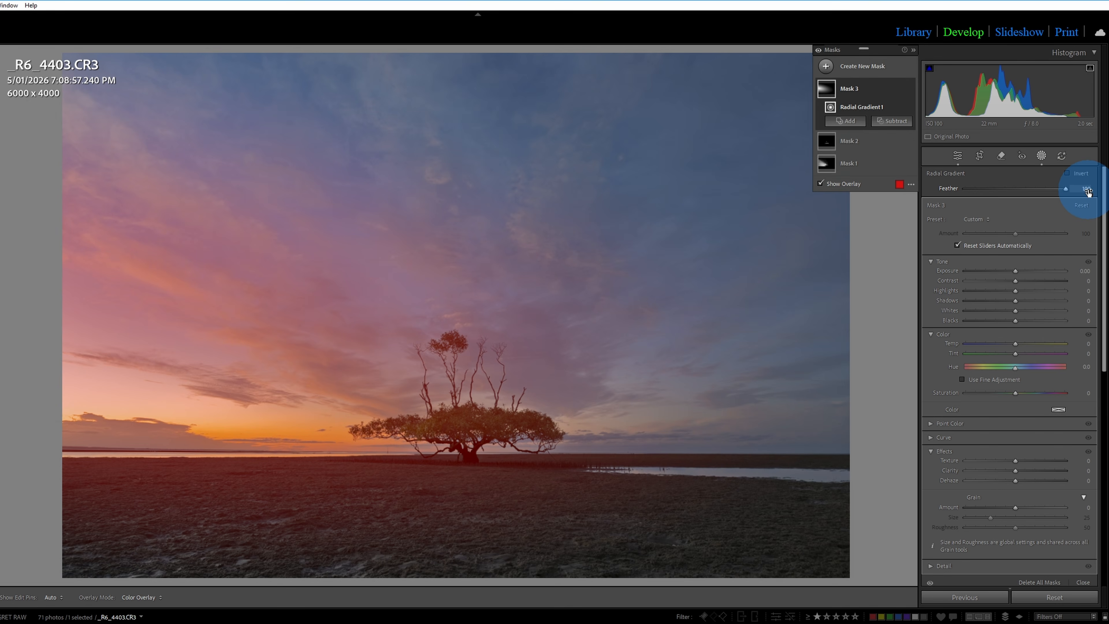
drag(366, 377, 315, 361)
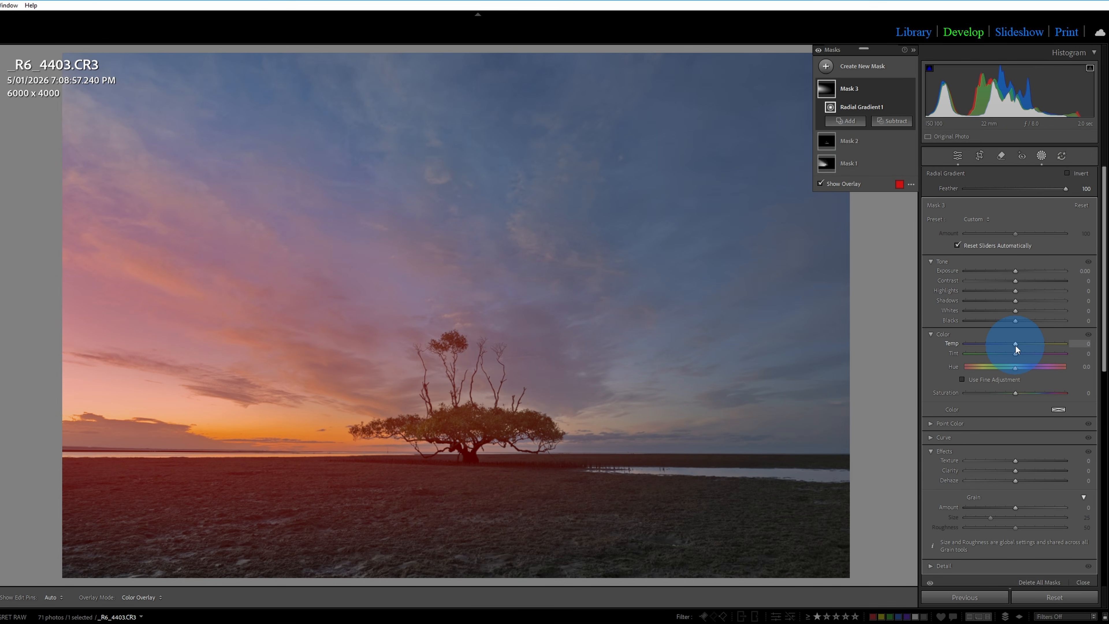
Warm the sunset glow by setting the radial gradient mask's Temp to 30.
mouse_move(1015, 345)
mouse_down()
mouse_move(1082, 353)
mouse_move(1005, 354)
mouse_move(1050, 357)
mouse_move(1023, 357)
mouse_move(1032, 357)
mouse_up()
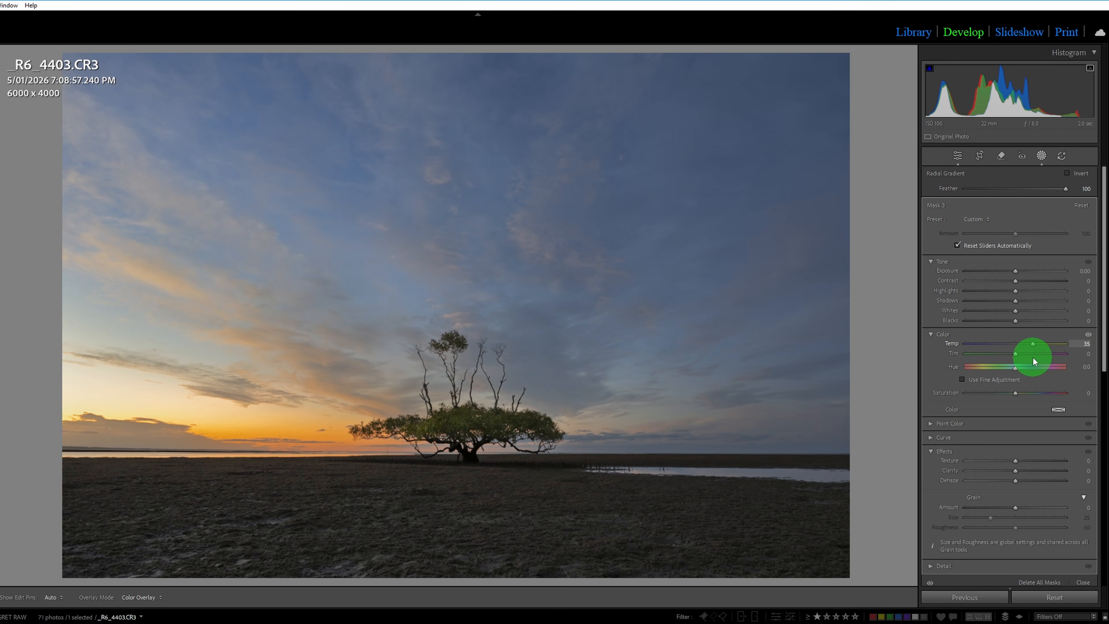
mouse_move(1033, 358)
mouse_down()
mouse_move(1015, 354)
mouse_move(1046, 353)
mouse_up()
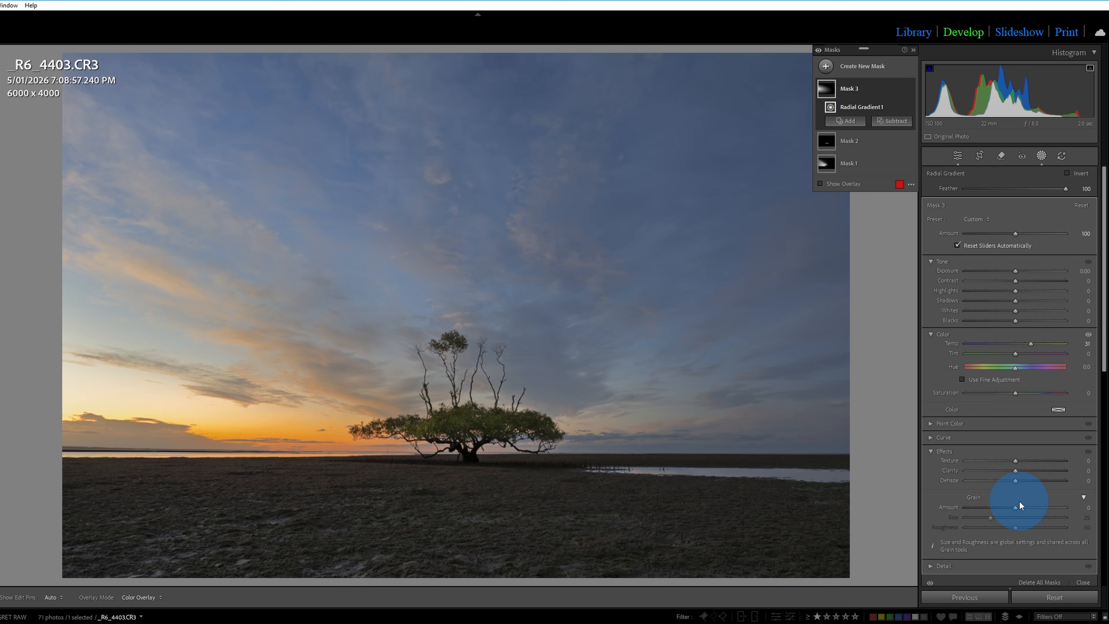
drag(1026, 344, 1029, 345)
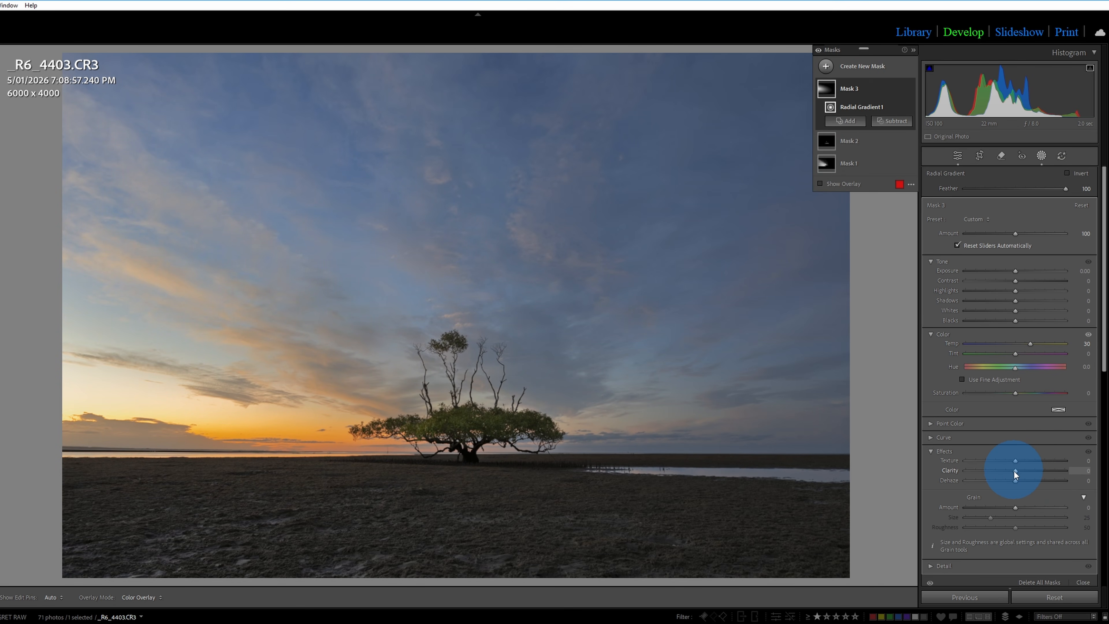
Soften the sunset glow with Clarity -31 and Dehaze -20 in the radial gradient mask, and return to the global edit settings.
drag(1016, 470, 1015, 471)
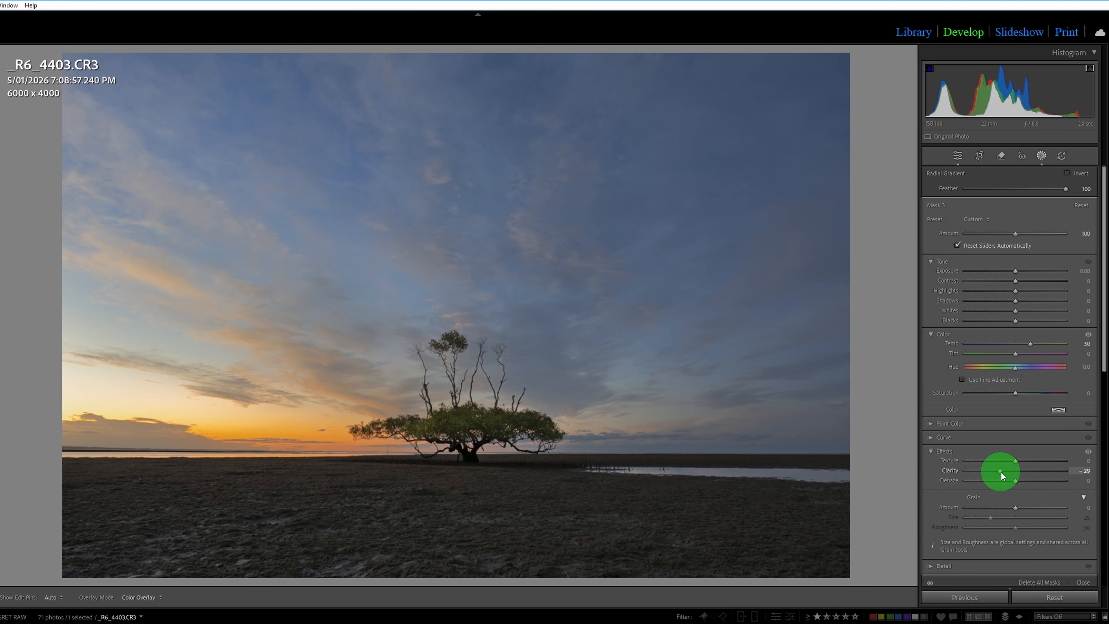
mouse_move(1003, 472)
mouse_down()
mouse_move(1016, 482)
mouse_move(1006, 481)
mouse_up()
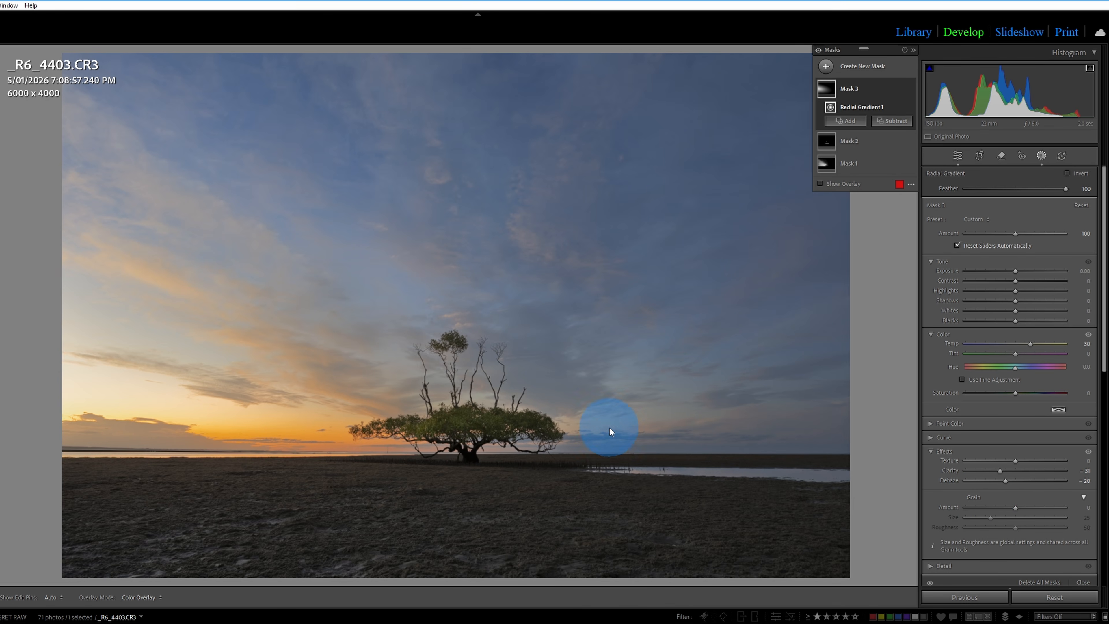
mouse_move(567, 382)
mouse_down()
mouse_move(618, 395)
mouse_move(548, 392)
mouse_move(576, 394)
mouse_up()
drag(318, 388, 384, 425)
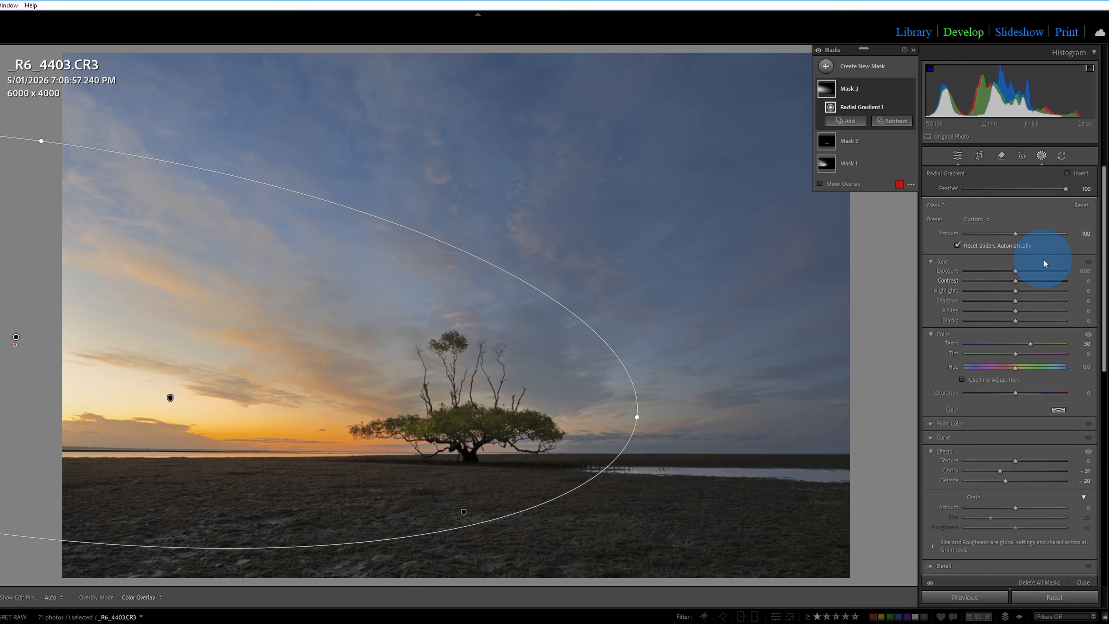
click(959, 153)
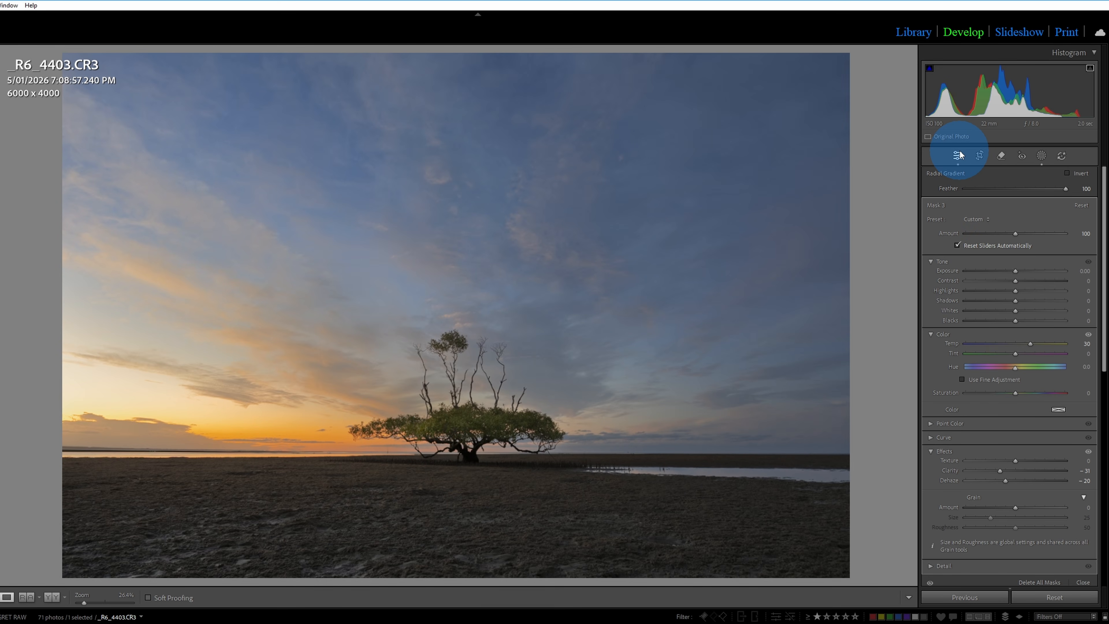
mouse_move(1024, 283)
mouse_down()
mouse_move(1002, 282)
mouse_move(1033, 295)
mouse_move(1020, 291)
mouse_up()
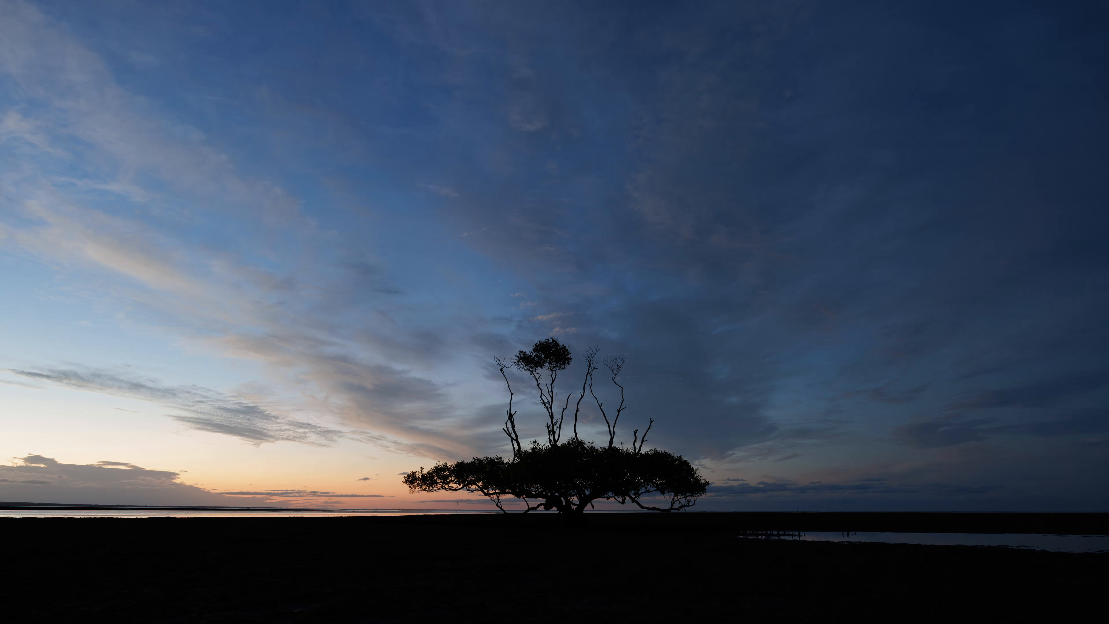